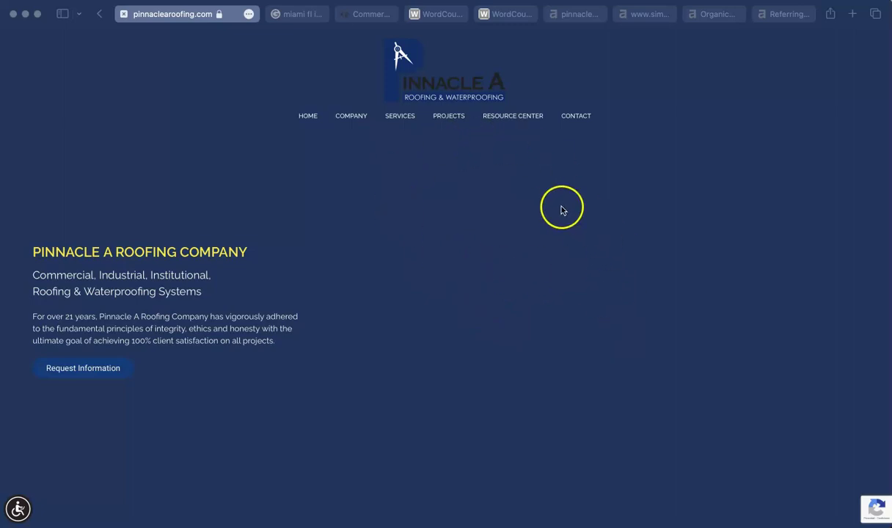
- Bring up the Ahrefs overview for pinnaclearoofing.com: DR 12, 49 backlinks, 18 referring domains, 106 traffic
{"action": "scroll", "coordinate": [543, 203], "scroll_direction": "down", "scroll_amount": 1}
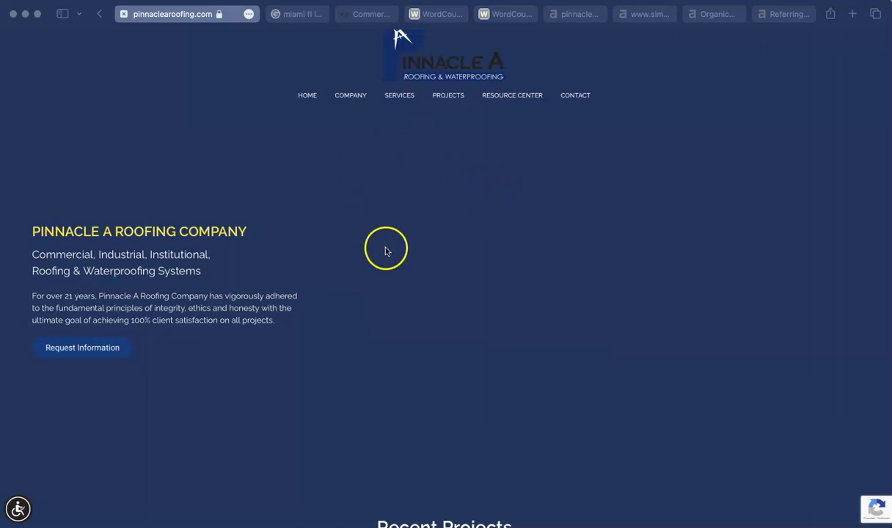
{"action": "scroll", "coordinate": [387, 251], "scroll_direction": "down", "scroll_amount": 10}
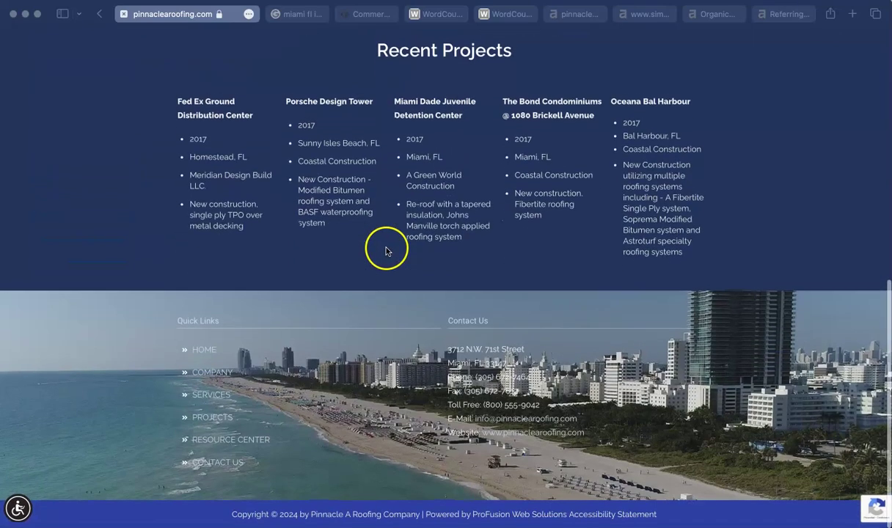
{"action": "scroll", "coordinate": [42, 192], "scroll_direction": "up", "scroll_amount": 10}
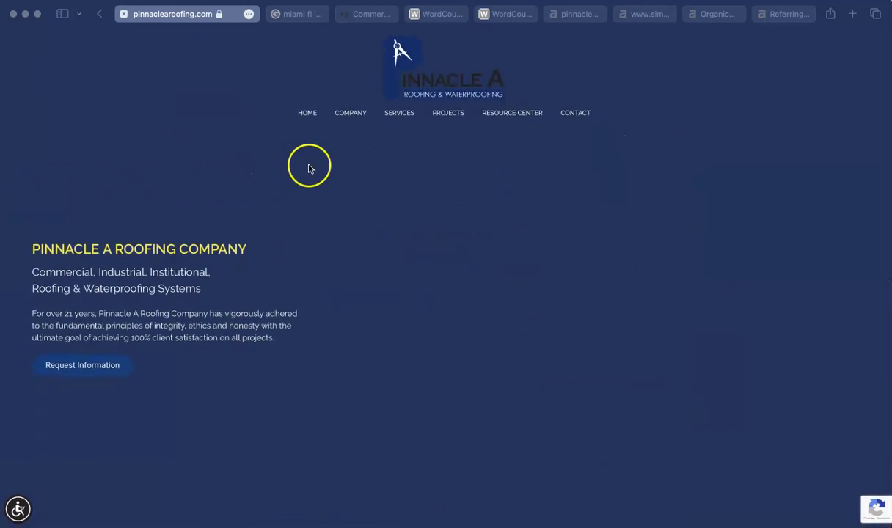
{"action": "scroll", "coordinate": [169, 180], "scroll_direction": "down", "scroll_amount": 4}
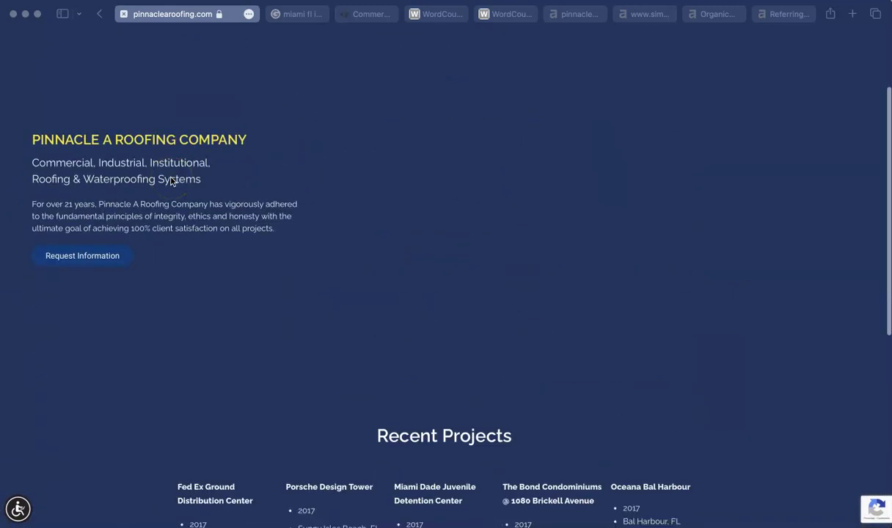
{"action": "scroll", "coordinate": [169, 180], "scroll_direction": "down", "scroll_amount": 12}
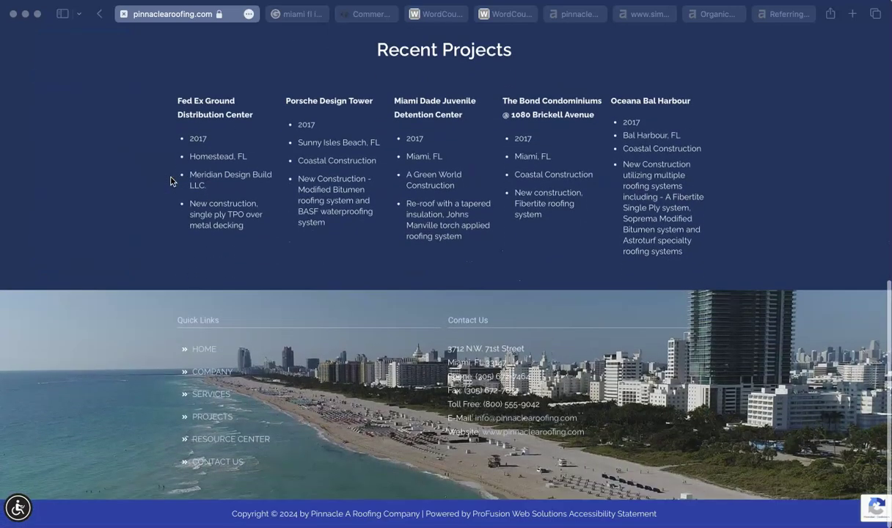
{"action": "scroll", "coordinate": [169, 180], "scroll_direction": "up", "scroll_amount": 15}
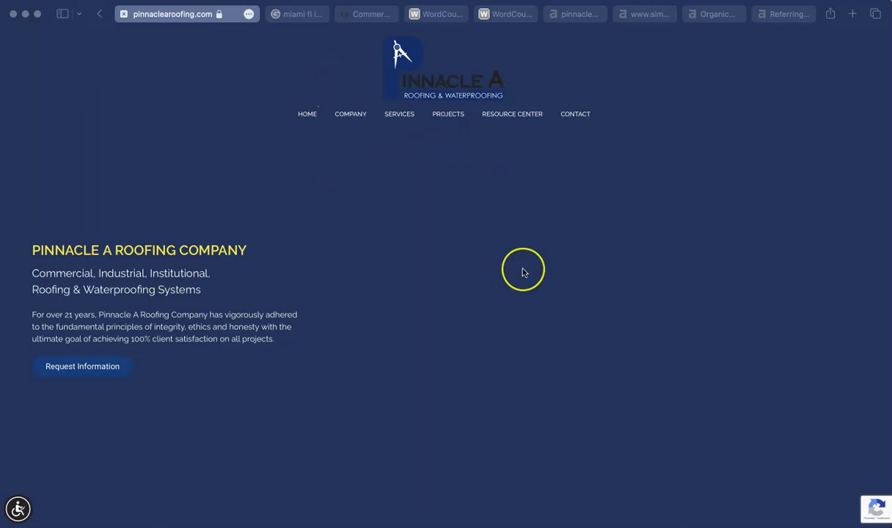
{"action": "scroll", "coordinate": [521, 271], "scroll_direction": "down", "scroll_amount": 10}
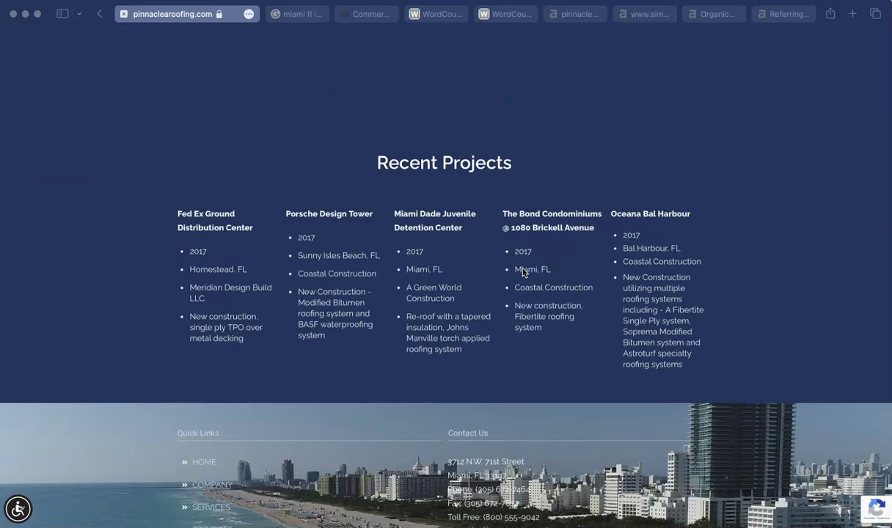
{"action": "scroll", "coordinate": [781, 202], "scroll_direction": "down", "scroll_amount": 3}
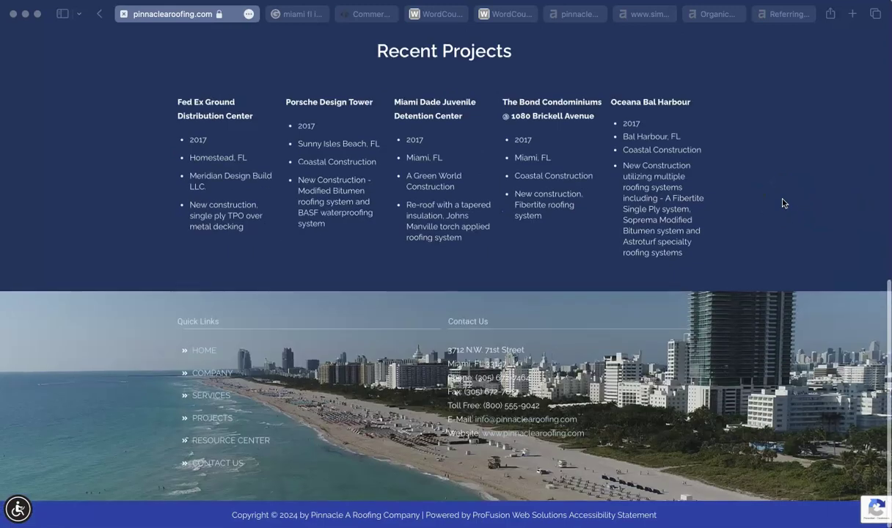
{"action": "scroll", "coordinate": [778, 203], "scroll_direction": "up", "scroll_amount": 15}
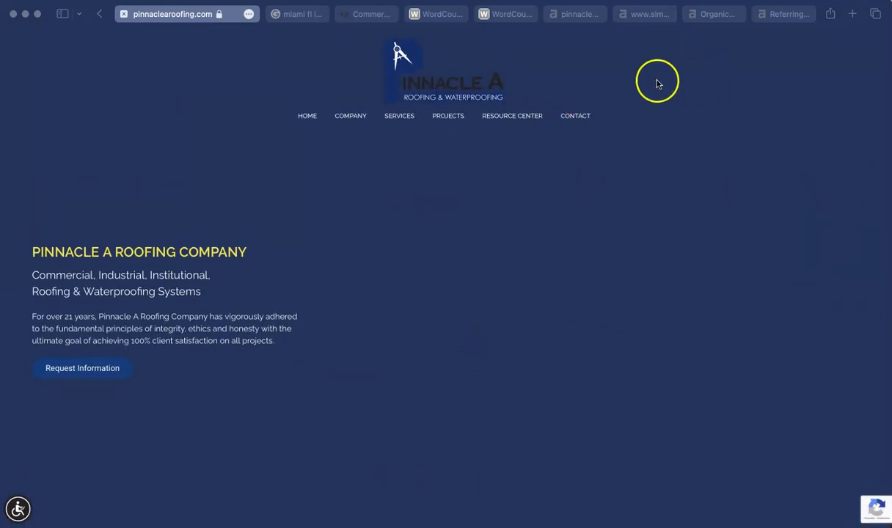
{"action": "left_click", "coordinate": [583, 16]}
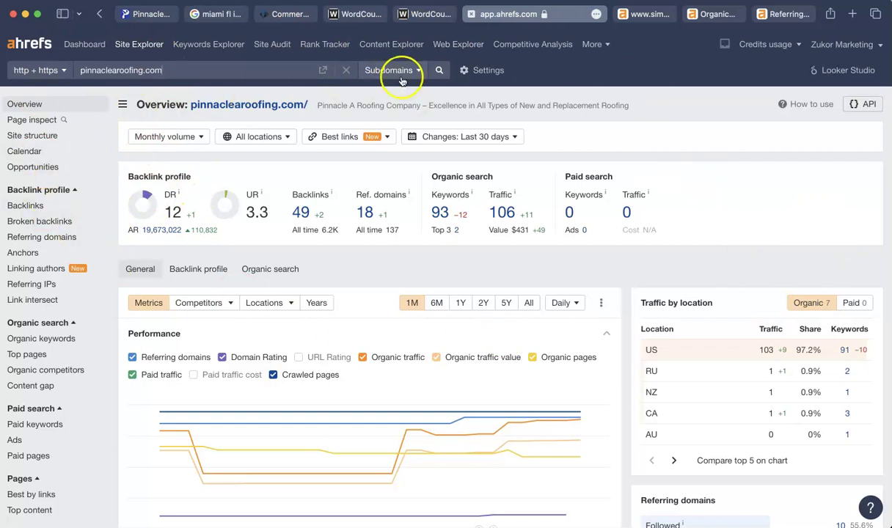
- Return to the 'miami fl industrial roofing' Google results and view the sponsored ads at the top
{"action": "left_click", "coordinate": [218, 16]}
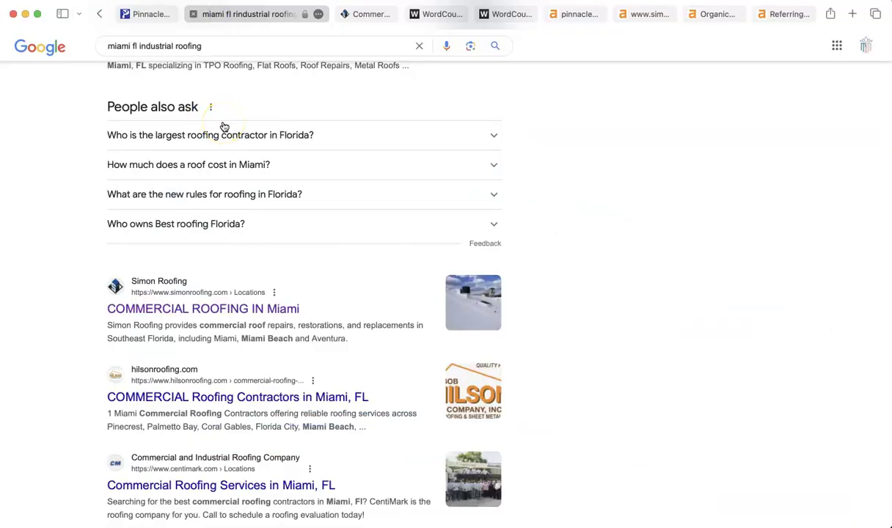
{"action": "scroll", "coordinate": [225, 127], "scroll_direction": "up", "scroll_amount": 10}
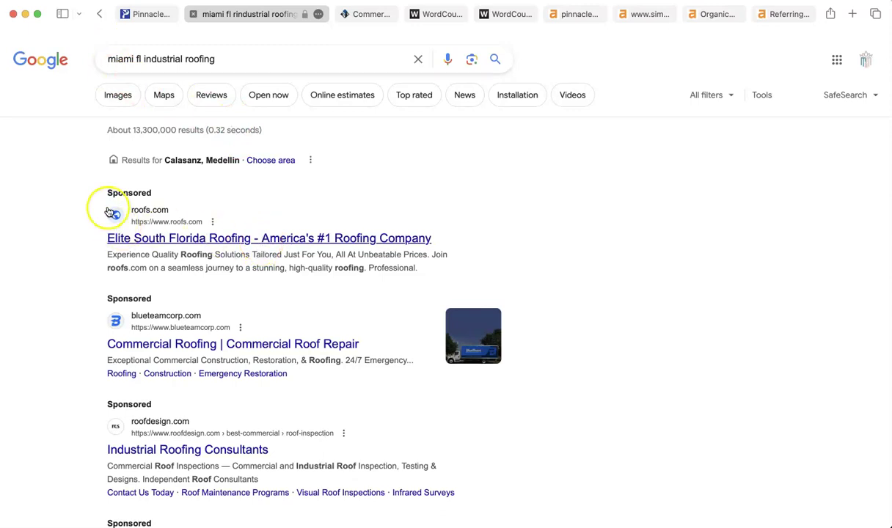
{"action": "scroll", "coordinate": [111, 213], "scroll_direction": "down", "scroll_amount": 3}
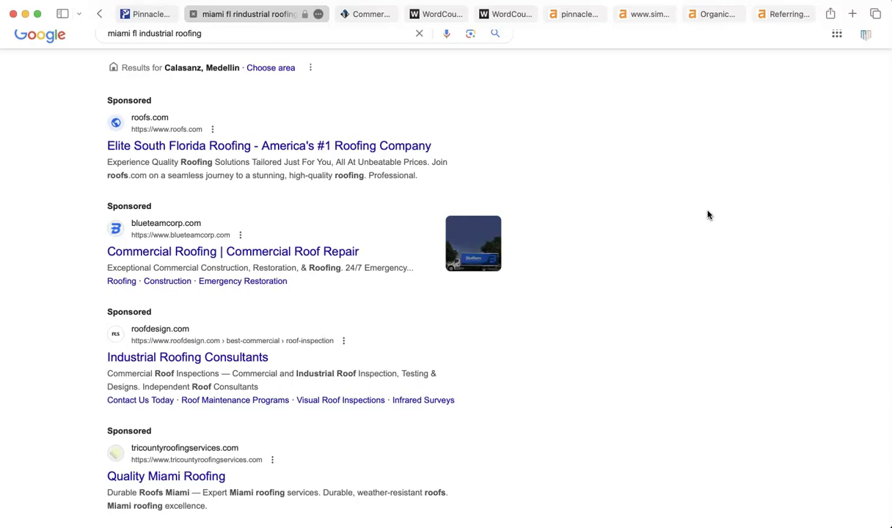
{"action": "left_click", "coordinate": [697, 218]}
{"action": "scroll", "coordinate": [677, 245], "scroll_direction": "down", "scroll_amount": 1}
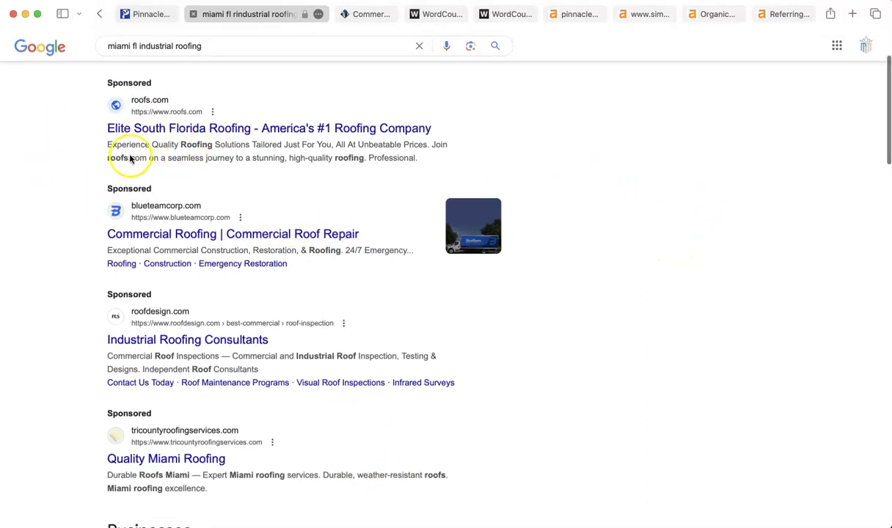
{"action": "scroll", "coordinate": [614, 255], "scroll_direction": "down", "scroll_amount": 1}
{"action": "scroll", "coordinate": [616, 256], "scroll_direction": "up", "scroll_amount": 2}
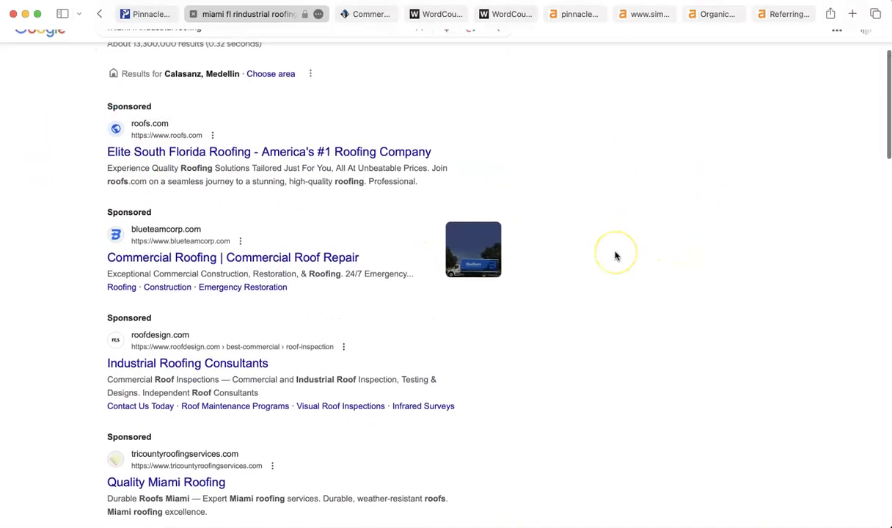
{"action": "scroll", "coordinate": [616, 255], "scroll_direction": "down", "scroll_amount": 2}
{"action": "scroll", "coordinate": [615, 255], "scroll_direction": "down", "scroll_amount": 4}
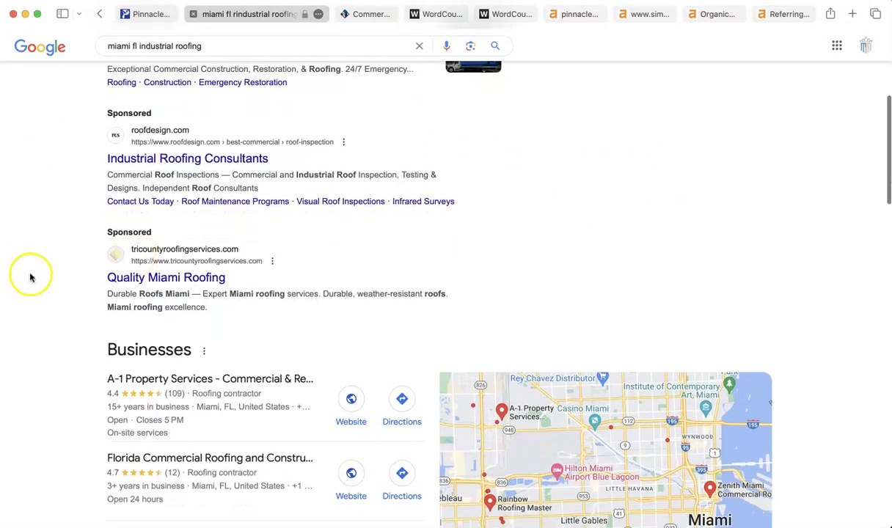
{"action": "scroll", "coordinate": [31, 277], "scroll_direction": "down", "scroll_amount": 4}
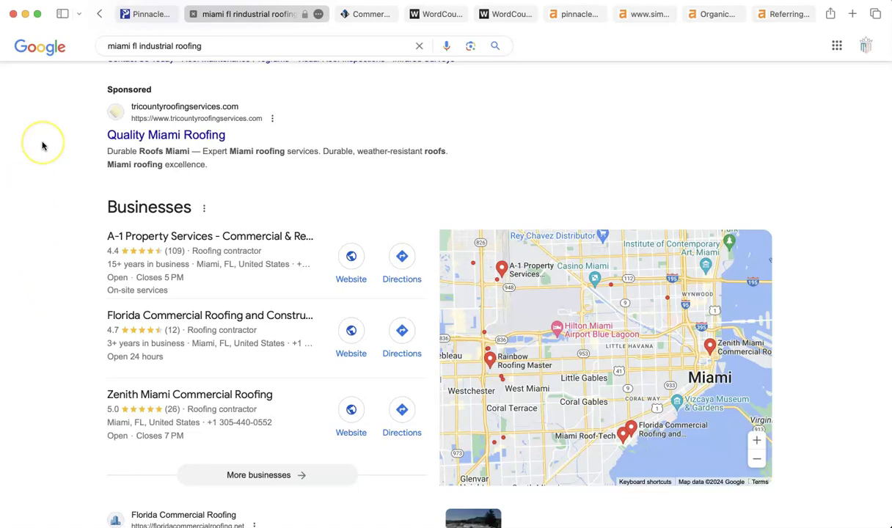
{"action": "scroll", "coordinate": [41, 146], "scroll_direction": "down", "scroll_amount": 2}
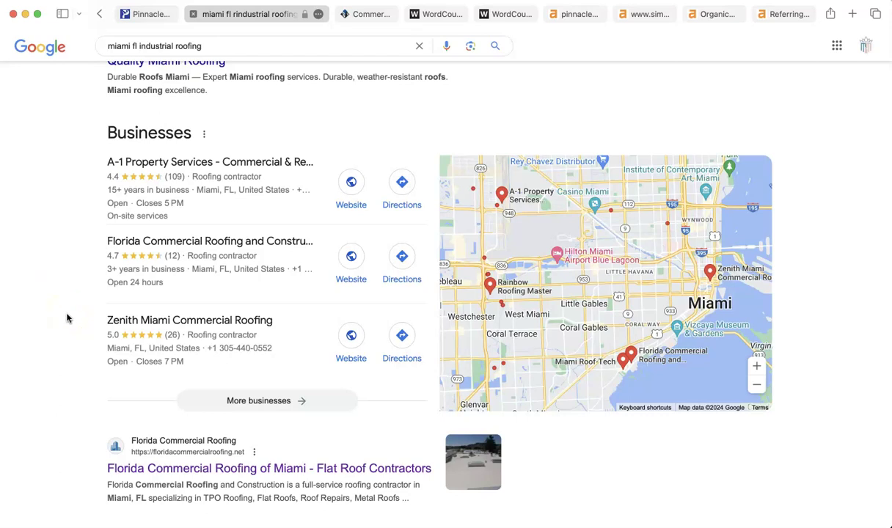
{"action": "scroll", "coordinate": [66, 318], "scroll_direction": "up", "scroll_amount": 1}
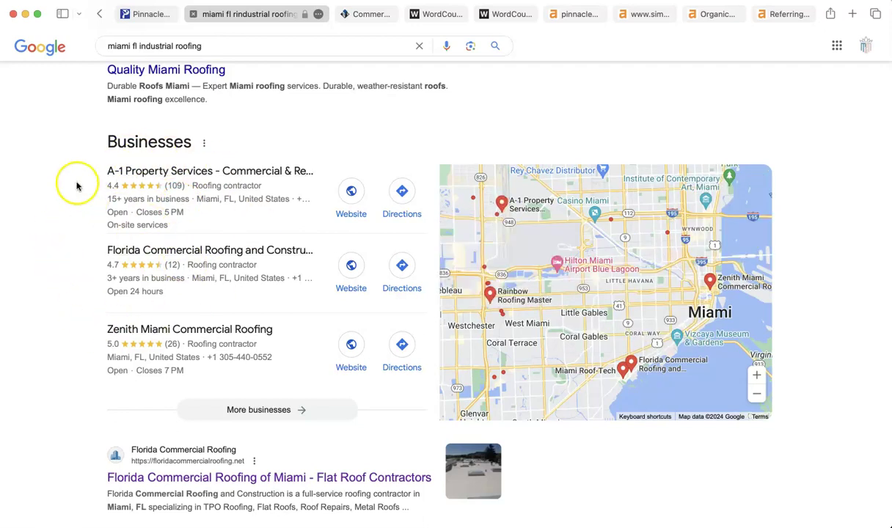
- Browse the local results area and shrink the enlarged map back beside the business list
{"action": "scroll", "coordinate": [69, 180], "scroll_direction": "up", "scroll_amount": 3}
{"action": "scroll", "coordinate": [69, 179], "scroll_direction": "up", "scroll_amount": 5}
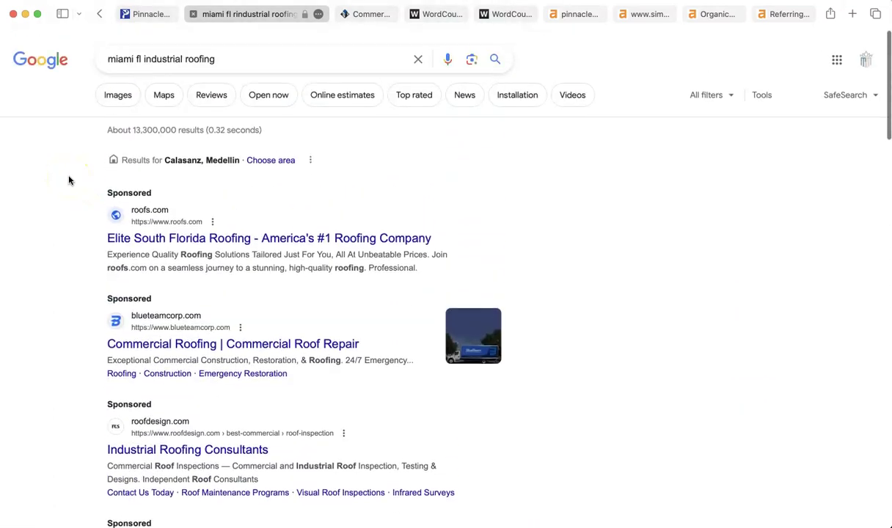
{"action": "scroll", "coordinate": [69, 180], "scroll_direction": "down", "scroll_amount": 8}
{"action": "scroll", "coordinate": [69, 180], "scroll_direction": "up", "scroll_amount": 3}
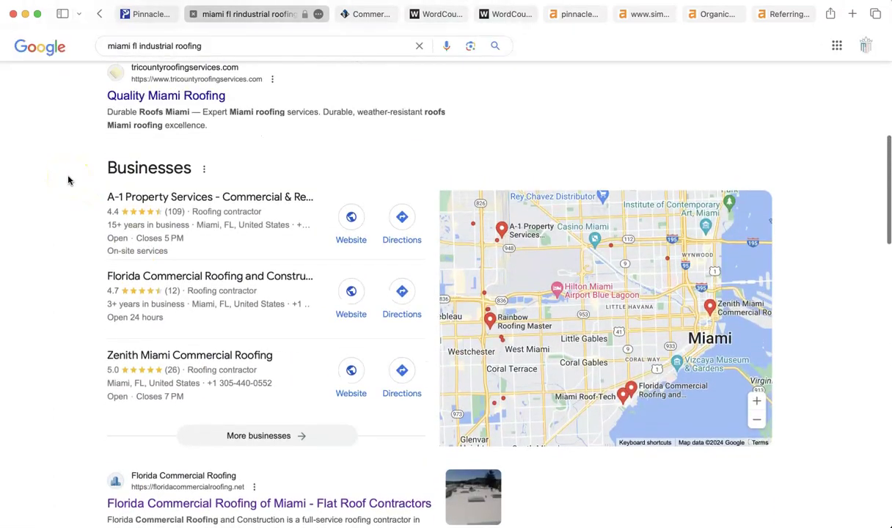
{"action": "mouse_move", "coordinate": [153, 211]}
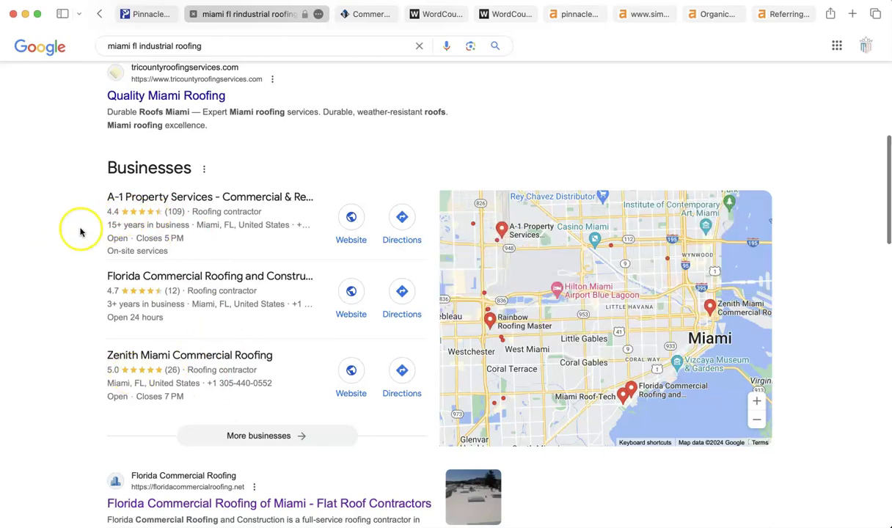
{"action": "scroll", "coordinate": [47, 310], "scroll_direction": "down", "scroll_amount": 3}
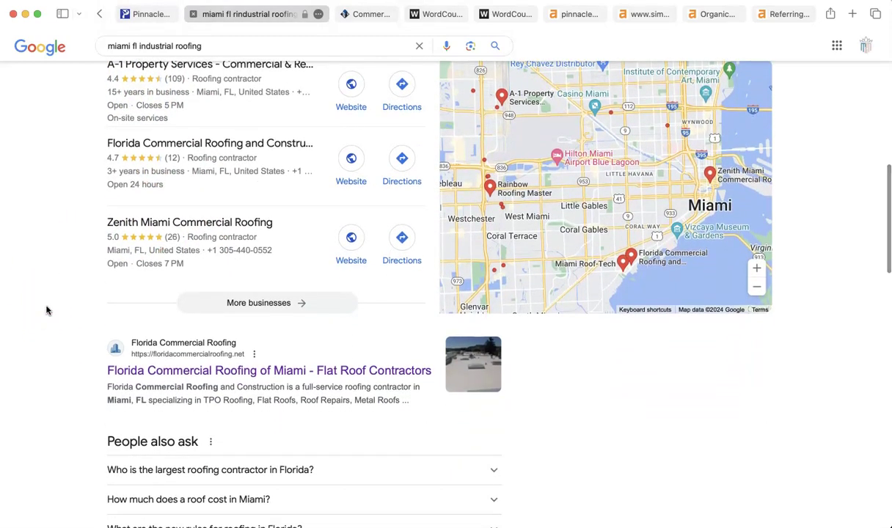
{"action": "scroll", "coordinate": [46, 310], "scroll_direction": "down", "scroll_amount": 5}
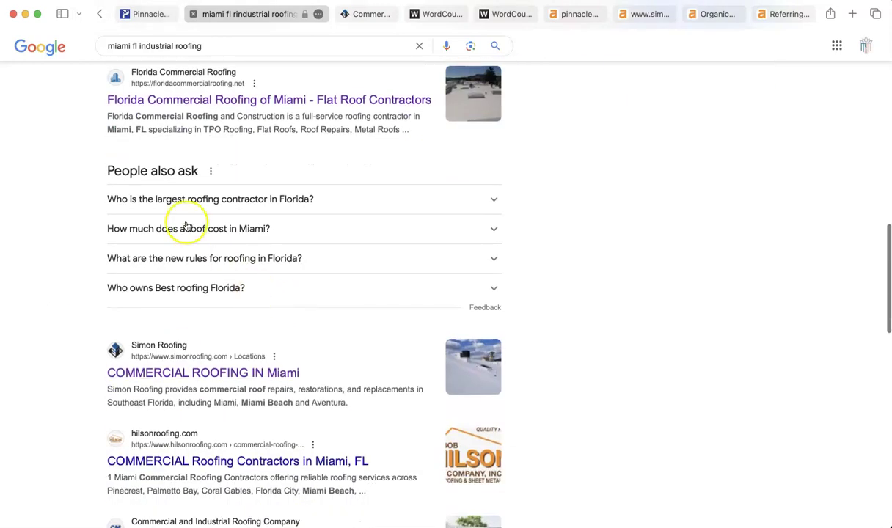
{"action": "scroll", "coordinate": [64, 246], "scroll_direction": "down", "scroll_amount": 2}
{"action": "scroll", "coordinate": [64, 243], "scroll_direction": "down", "scroll_amount": 2}
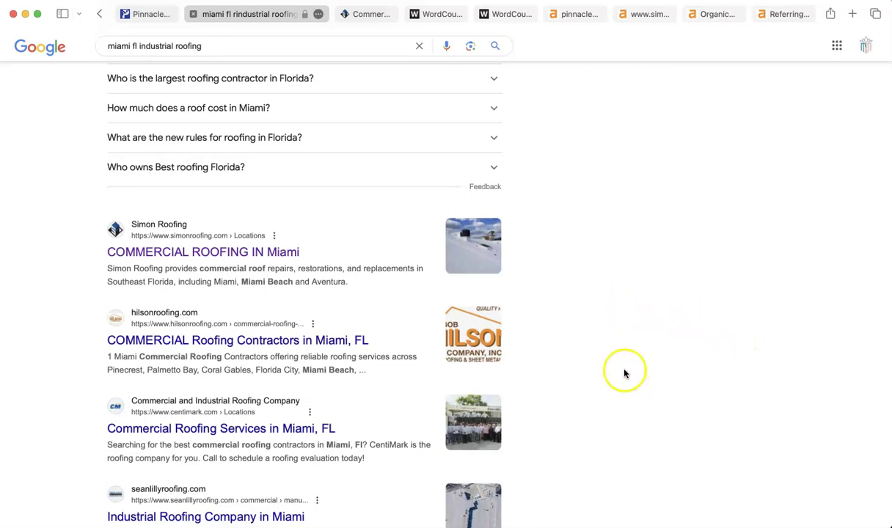
{"action": "scroll", "coordinate": [624, 368], "scroll_direction": "up", "scroll_amount": 2}
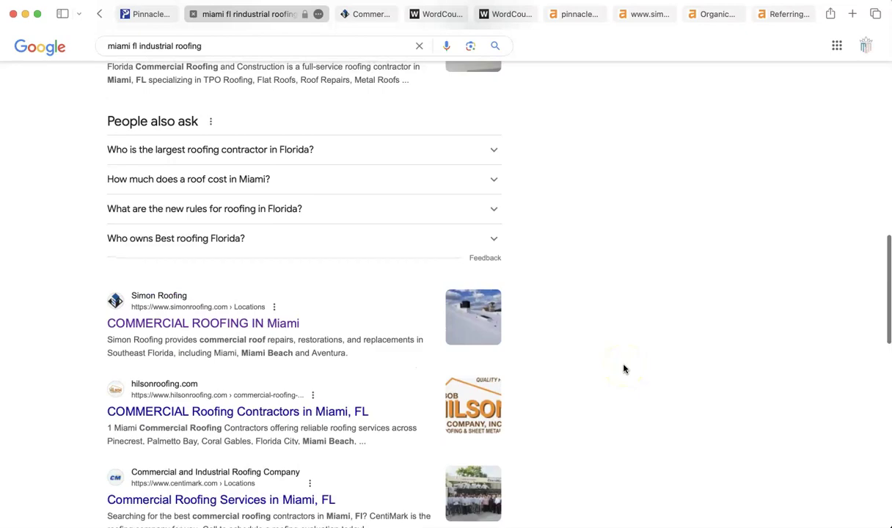
{"action": "scroll", "coordinate": [624, 369], "scroll_direction": "down", "scroll_amount": 2}
{"action": "scroll", "coordinate": [624, 369], "scroll_direction": "up", "scroll_amount": 6}
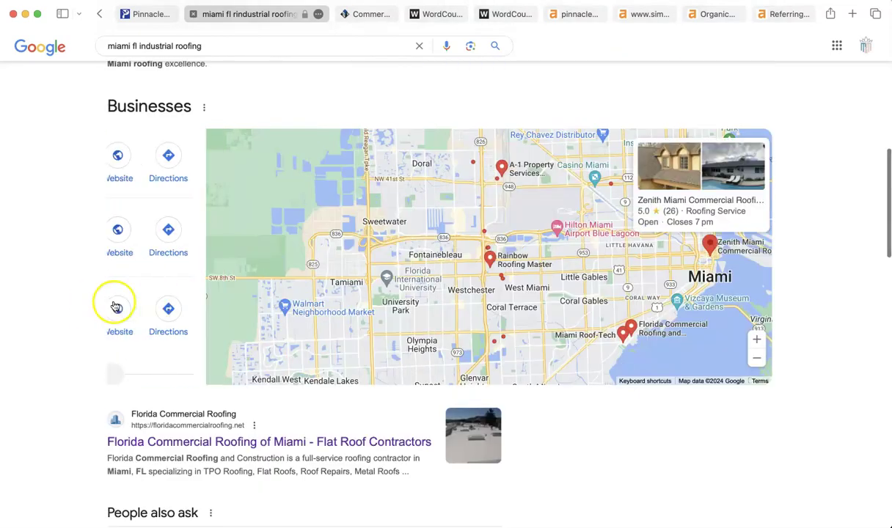
{"action": "left_click", "coordinate": [108, 305]}
- Scroll to the organic results led by Simon Roofing, hilsonroofing.com, CentiMark and seanlillyroofing.com
{"action": "scroll", "coordinate": [54, 250], "scroll_direction": "down", "scroll_amount": 7}
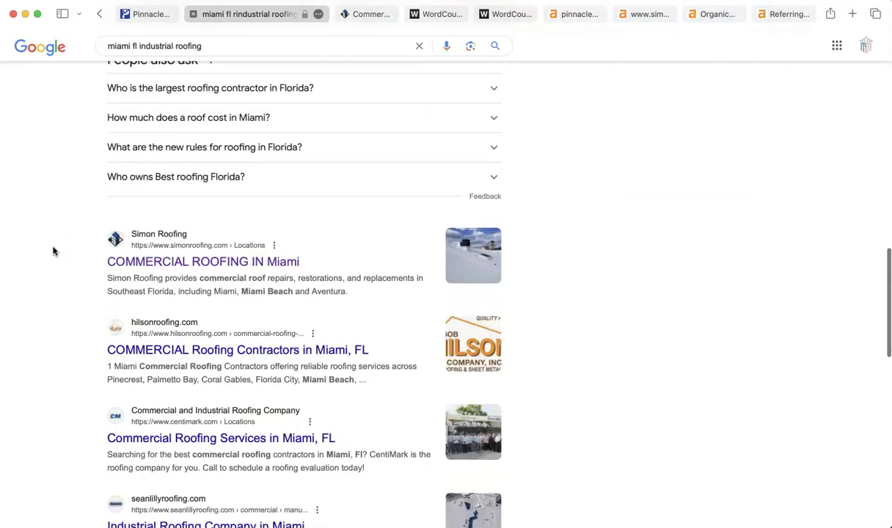
{"action": "scroll", "coordinate": [53, 251], "scroll_direction": "down", "scroll_amount": 2}
{"action": "scroll", "coordinate": [52, 251], "scroll_direction": "down", "scroll_amount": 1}
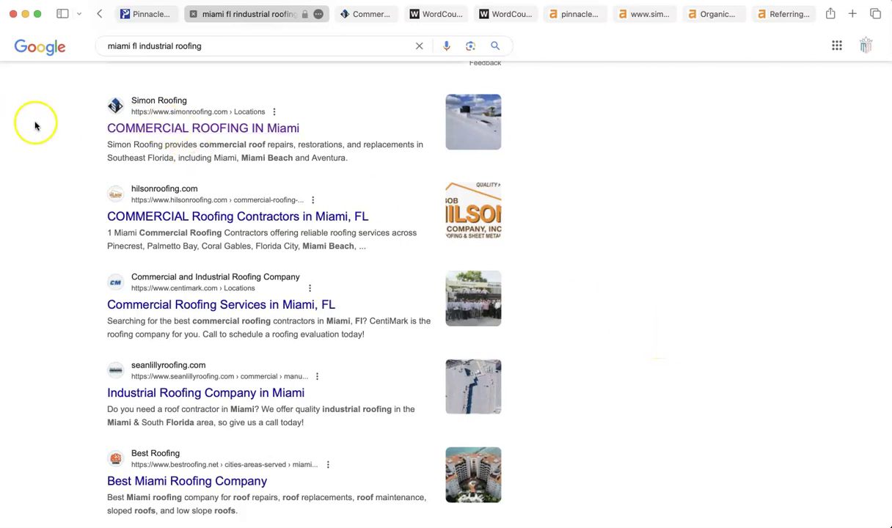
{"action": "scroll", "coordinate": [41, 125], "scroll_direction": "up", "scroll_amount": 4}
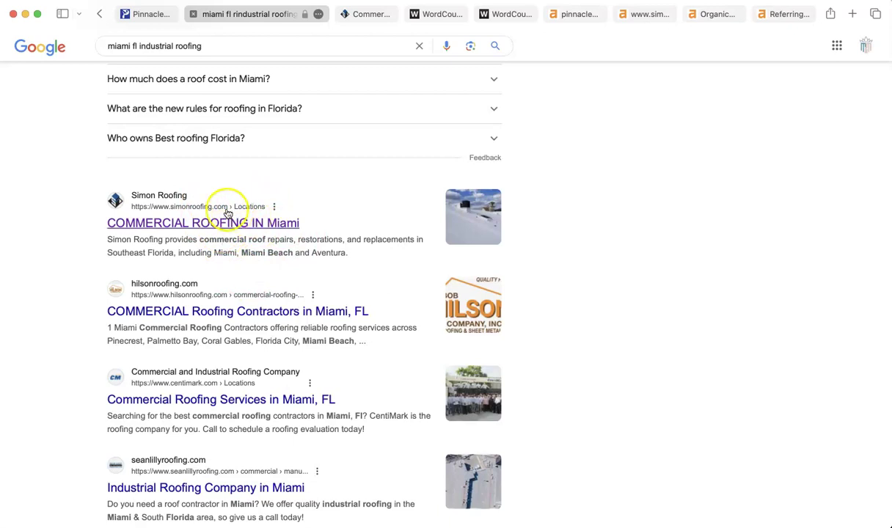
- Open Simon Roofing's Commercial Roofing in Miami page and read it down to the footer
{"action": "left_click", "coordinate": [385, 16]}
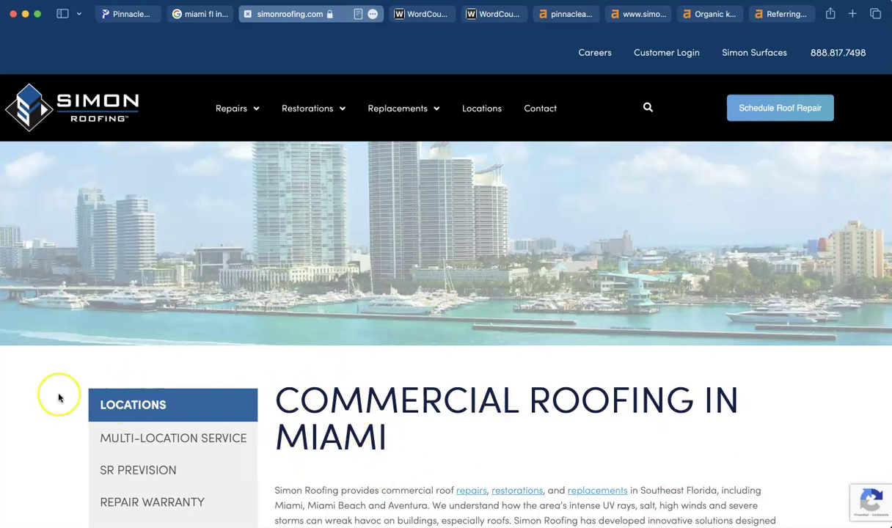
{"action": "scroll", "coordinate": [59, 396], "scroll_direction": "down", "scroll_amount": 3}
{"action": "scroll", "coordinate": [88, 367], "scroll_direction": "down", "scroll_amount": 1}
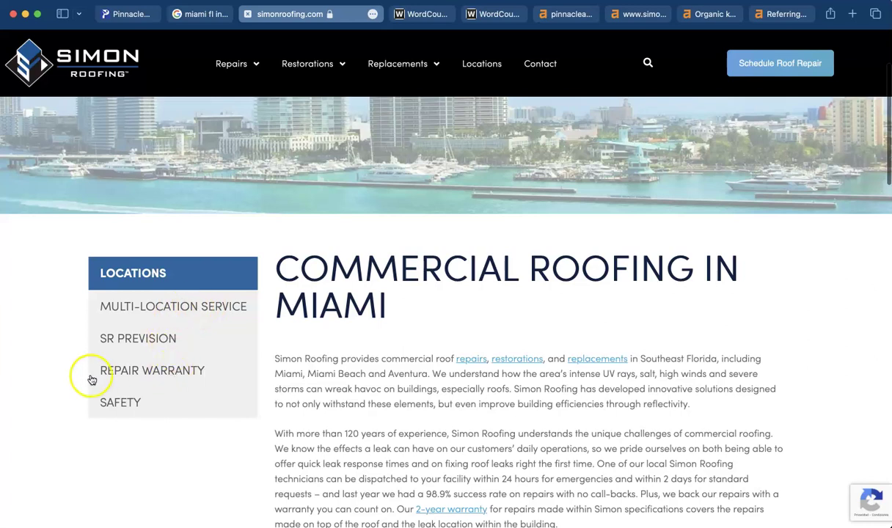
{"action": "scroll", "coordinate": [59, 366], "scroll_direction": "down", "scroll_amount": 1}
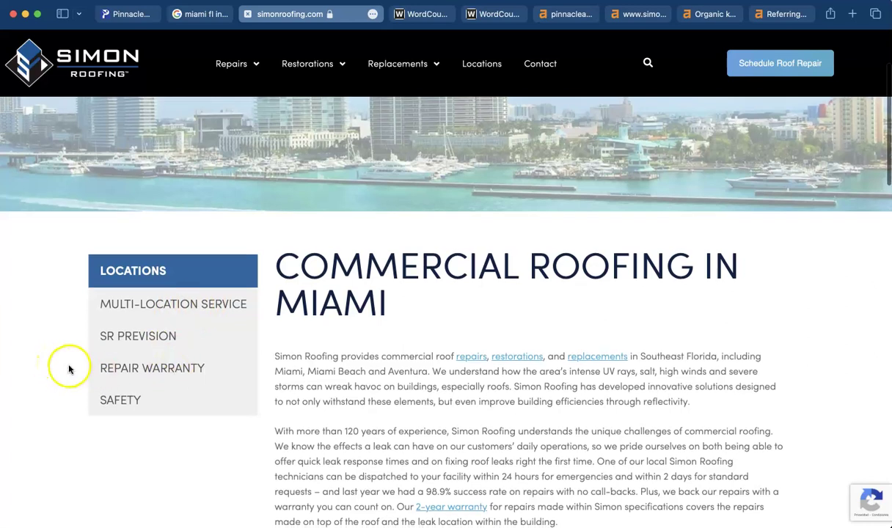
{"action": "scroll", "coordinate": [69, 368], "scroll_direction": "down", "scroll_amount": 5}
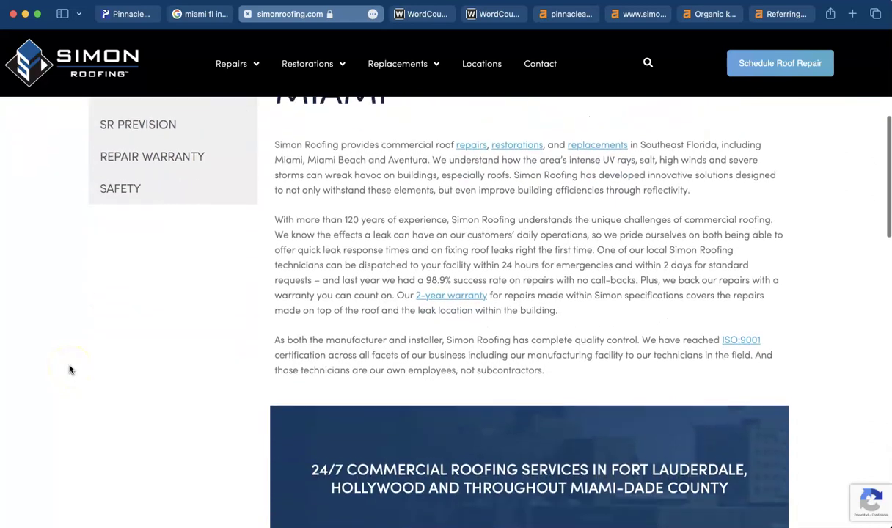
{"action": "scroll", "coordinate": [69, 369], "scroll_direction": "down", "scroll_amount": 6}
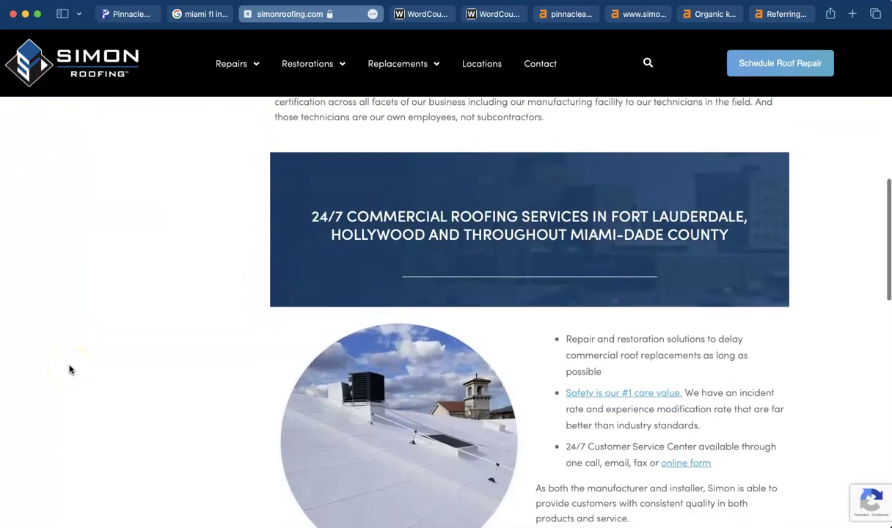
{"action": "scroll", "coordinate": [70, 369], "scroll_direction": "down", "scroll_amount": 15}
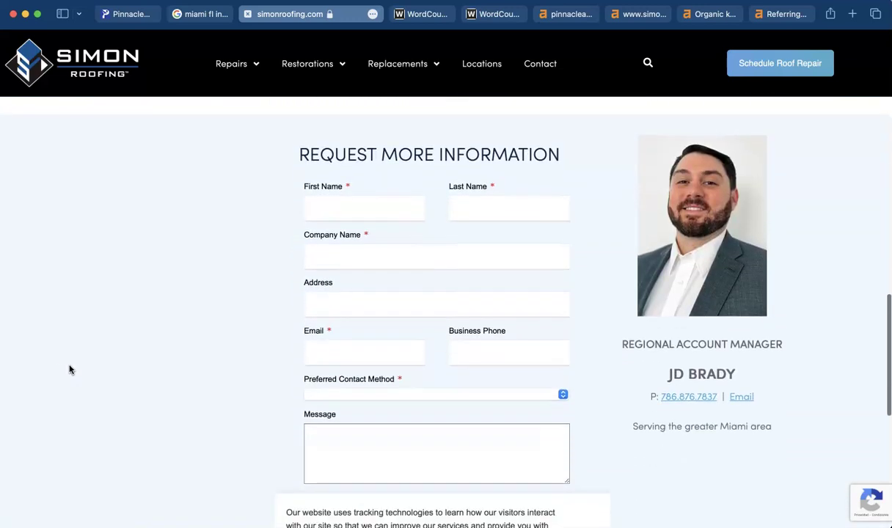
{"action": "scroll", "coordinate": [70, 369], "scroll_direction": "up", "scroll_amount": 20}
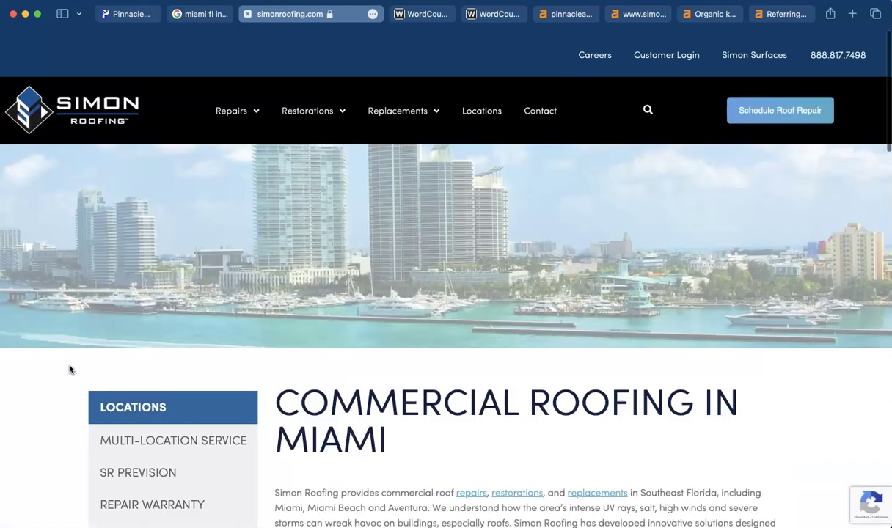
{"action": "scroll", "coordinate": [70, 369], "scroll_direction": "down", "scroll_amount": 20}
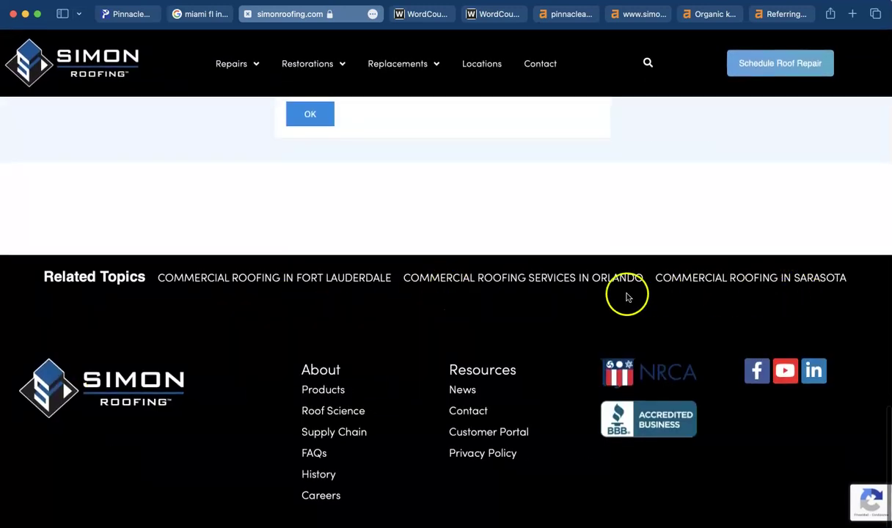
{"action": "scroll", "coordinate": [86, 220], "scroll_direction": "up", "scroll_amount": 20}
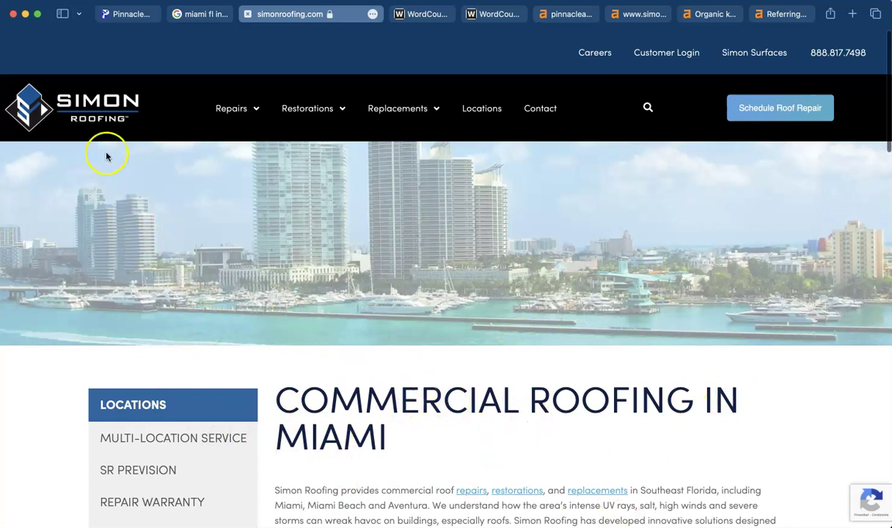
{"action": "scroll", "coordinate": [107, 136], "scroll_direction": "down", "scroll_amount": 1}
- Paste the Pinnacle A Roofing homepage text into WordCounter, showing 222 words and 1,565 characters
{"action": "left_click", "coordinate": [131, 17]}
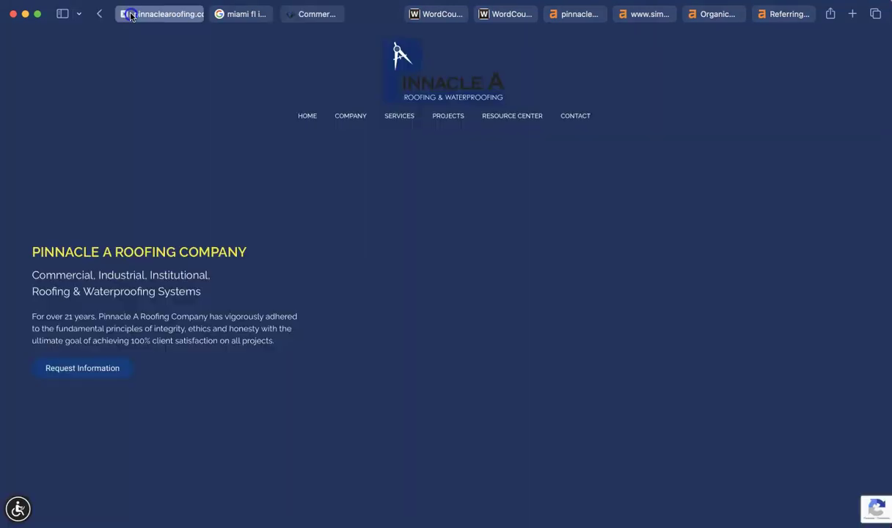
{"action": "key", "text": "super+a"}
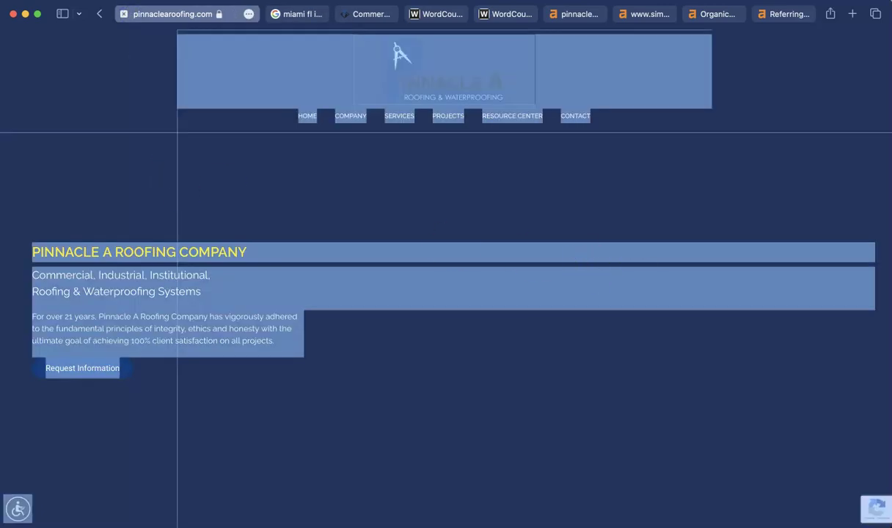
{"action": "left_click", "coordinate": [440, 14]}
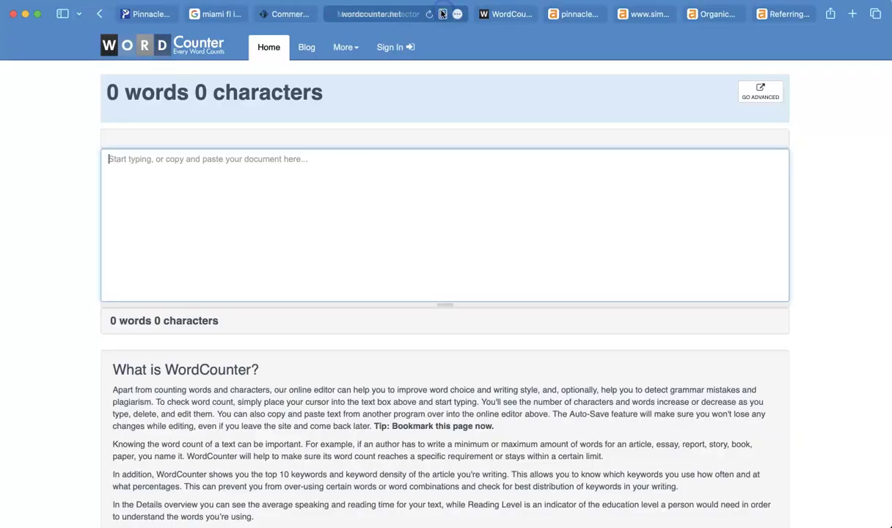
{"action": "left_click", "coordinate": [446, 210]}
{"action": "key", "text": "super+v"}
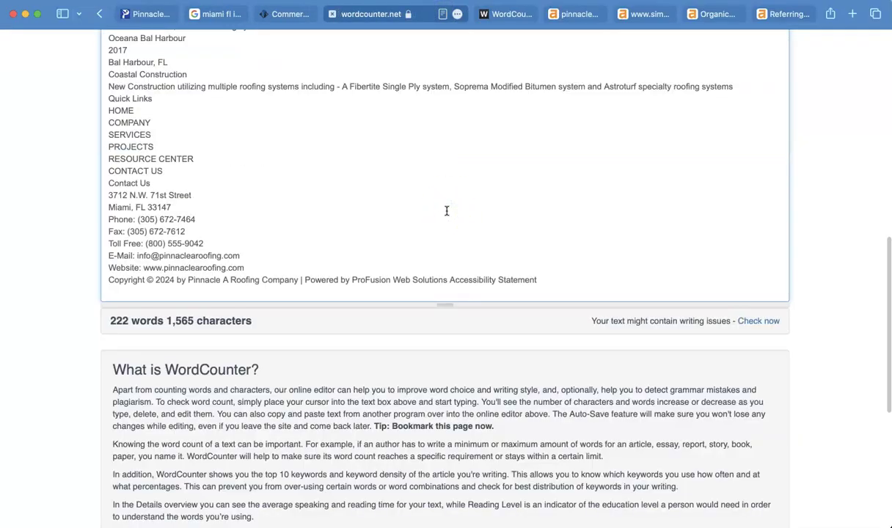
{"action": "scroll", "coordinate": [442, 209], "scroll_direction": "up", "scroll_amount": 15}
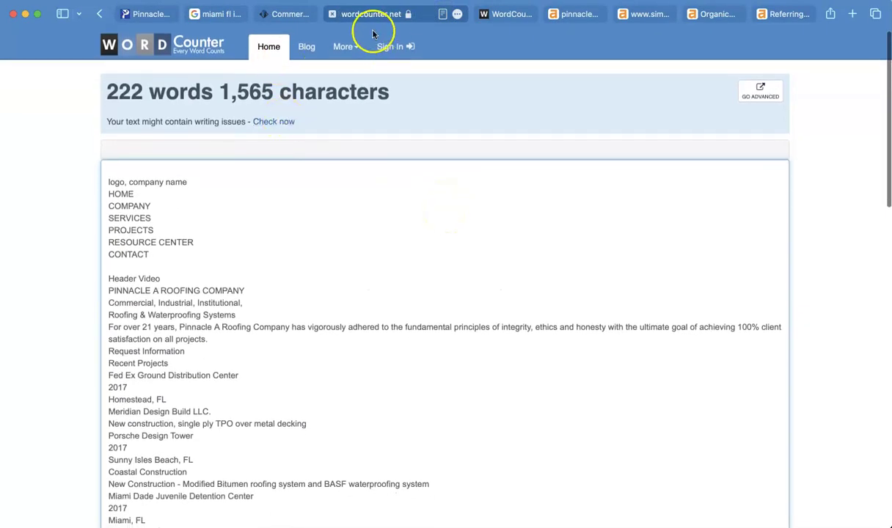
- Paste Simon Roofing's Miami page text into a second WordCounter, getting 395 words
{"action": "left_click", "coordinate": [277, 15]}
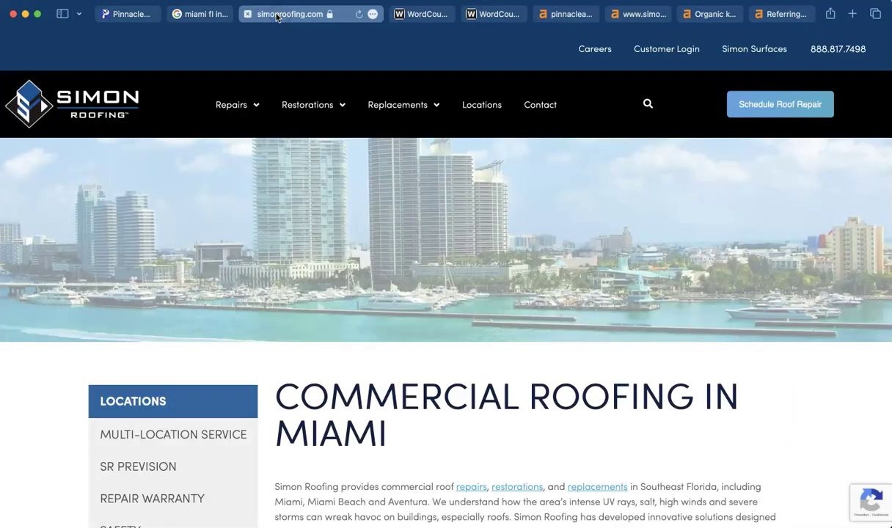
{"action": "key", "text": "super+a"}
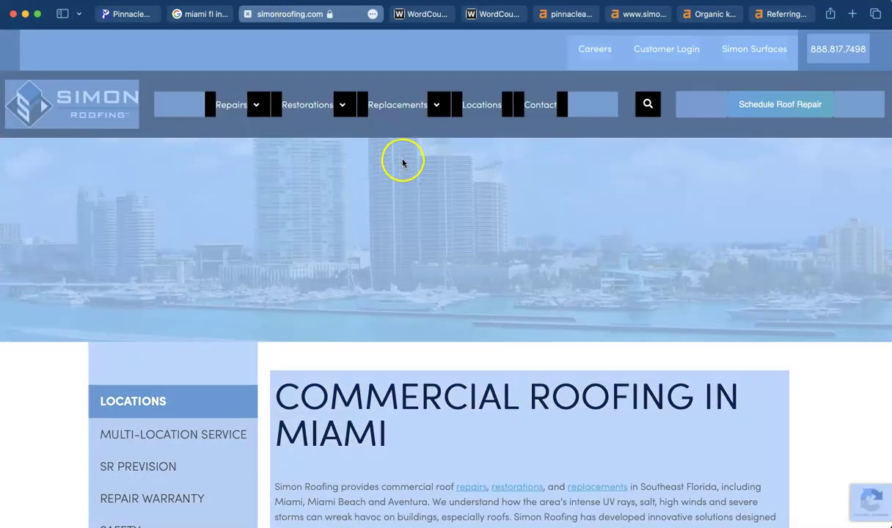
{"action": "left_click", "coordinate": [494, 15]}
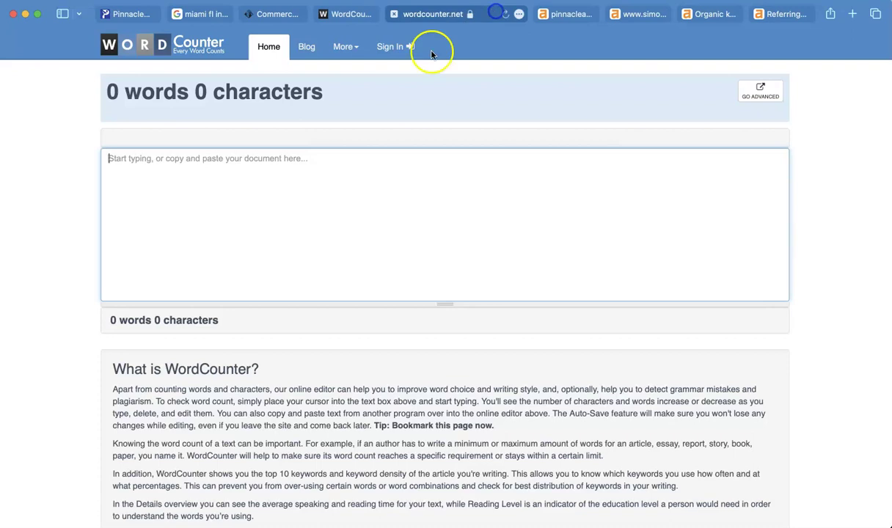
{"action": "left_click", "coordinate": [328, 180]}
{"action": "key", "text": "super+v"}
{"action": "scroll", "coordinate": [324, 180], "scroll_direction": "up", "scroll_amount": 5}
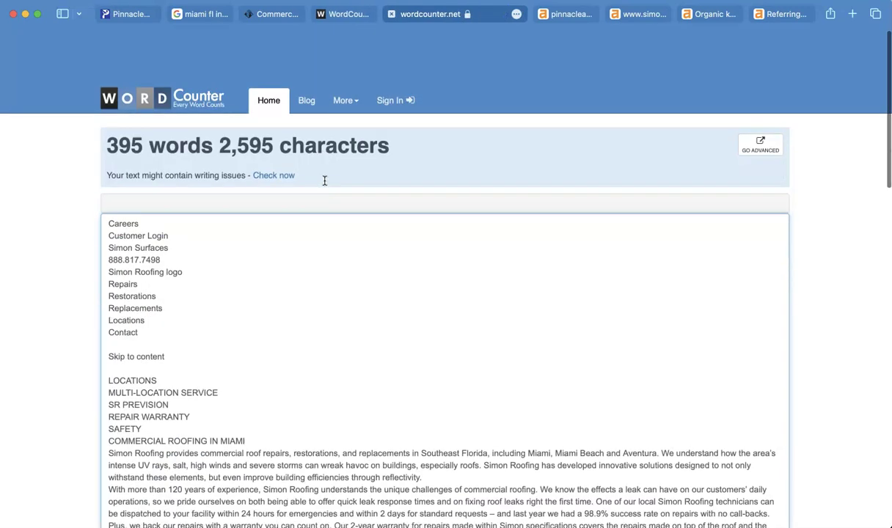
{"action": "scroll", "coordinate": [324, 180], "scroll_direction": "down", "scroll_amount": 3}
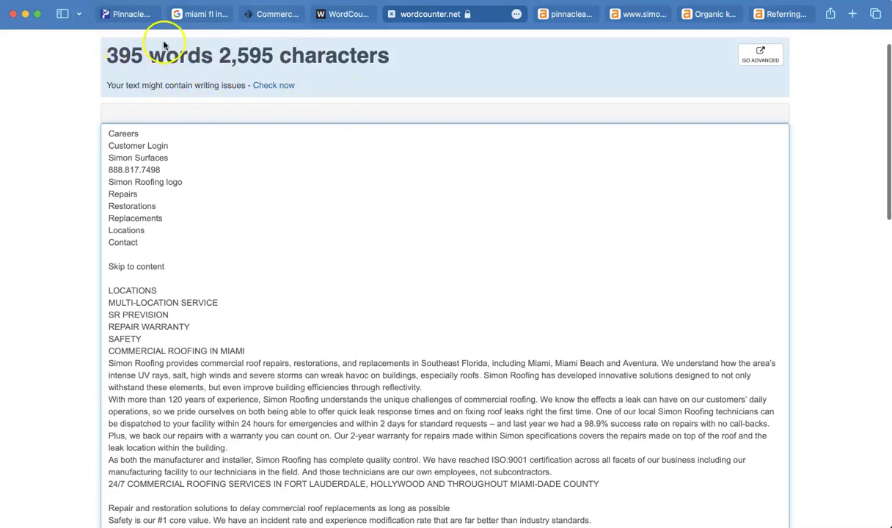
{"action": "left_click", "coordinate": [359, 16]}
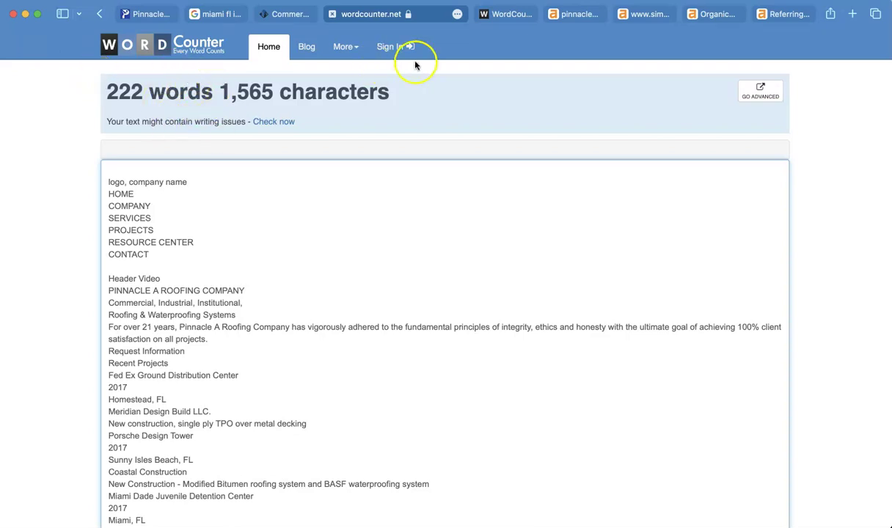
- Compare the Ahrefs overviews of pinnacleroofing.com and simonroofing.com (DR 33, 3.1K keywords, 3.5K traffic)
{"action": "left_click", "coordinate": [576, 15]}
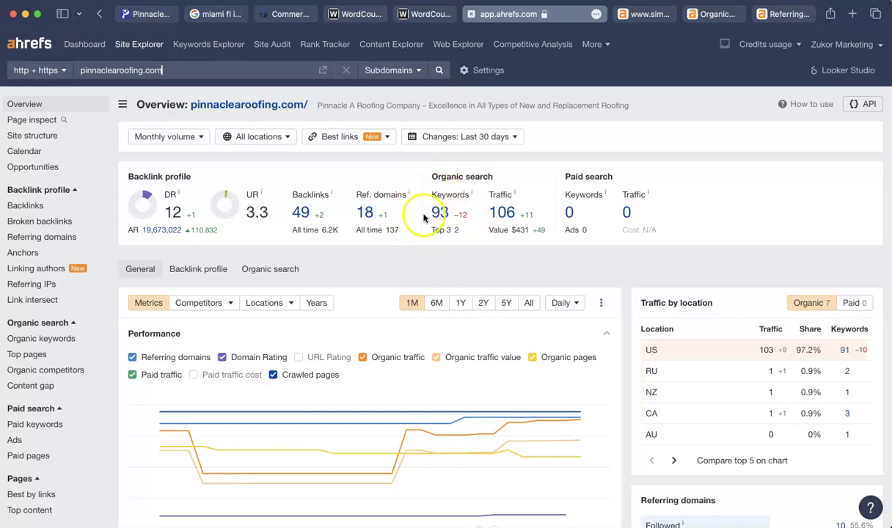
{"action": "mouse_move", "coordinate": [440, 182]}
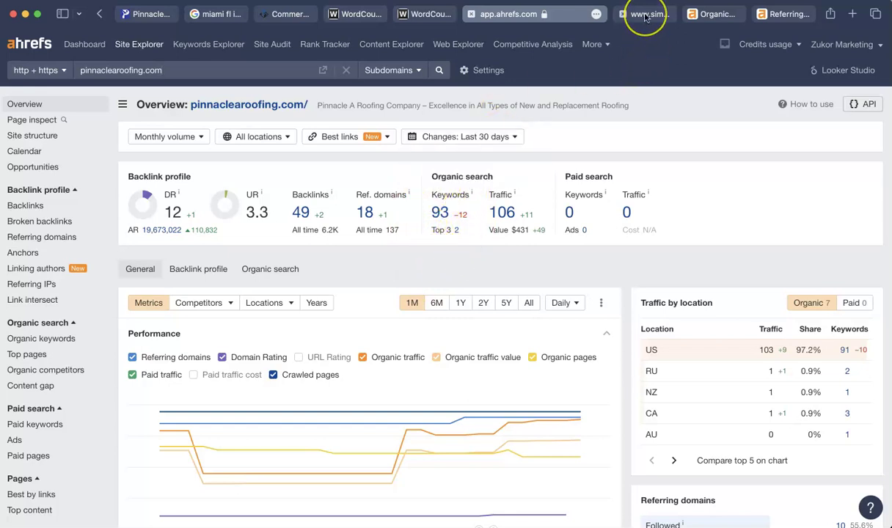
{"action": "left_click", "coordinate": [645, 14]}
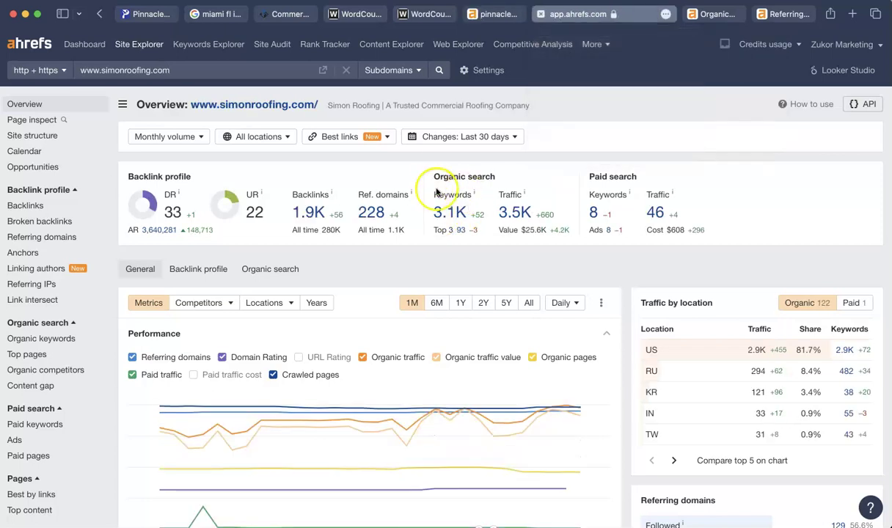
{"action": "left_click", "coordinate": [501, 14]}
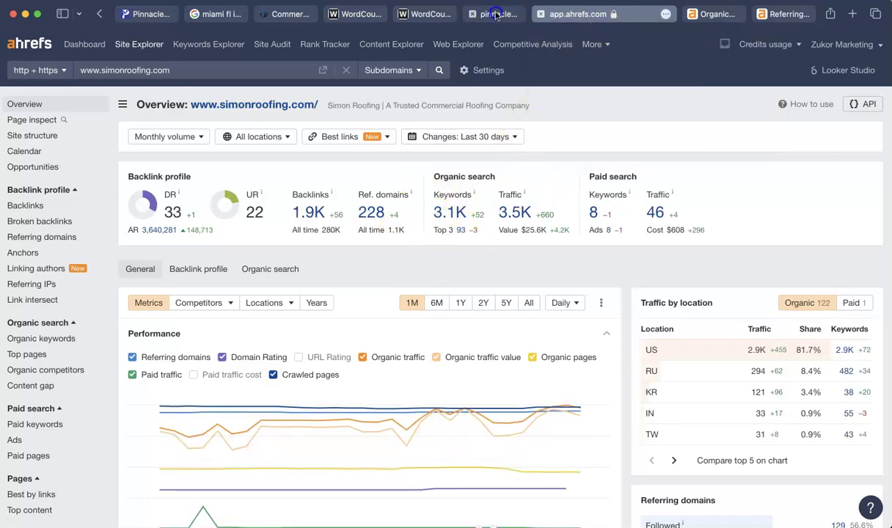
- Open simonroofing.com's Organic keywords report and scroll to the bottom of page 1 of 83
{"action": "left_click", "coordinate": [727, 13]}
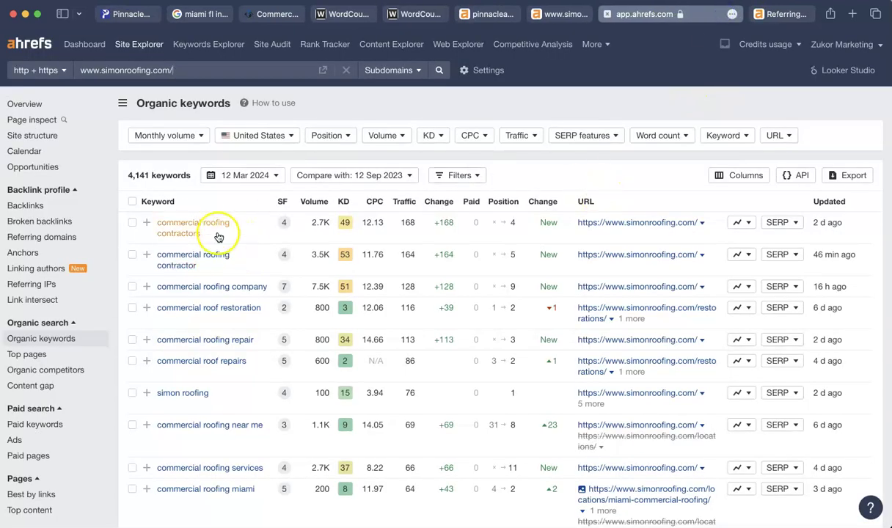
{"action": "scroll", "coordinate": [207, 232], "scroll_direction": "down", "scroll_amount": 1}
{"action": "scroll", "coordinate": [209, 229], "scroll_direction": "down", "scroll_amount": 1}
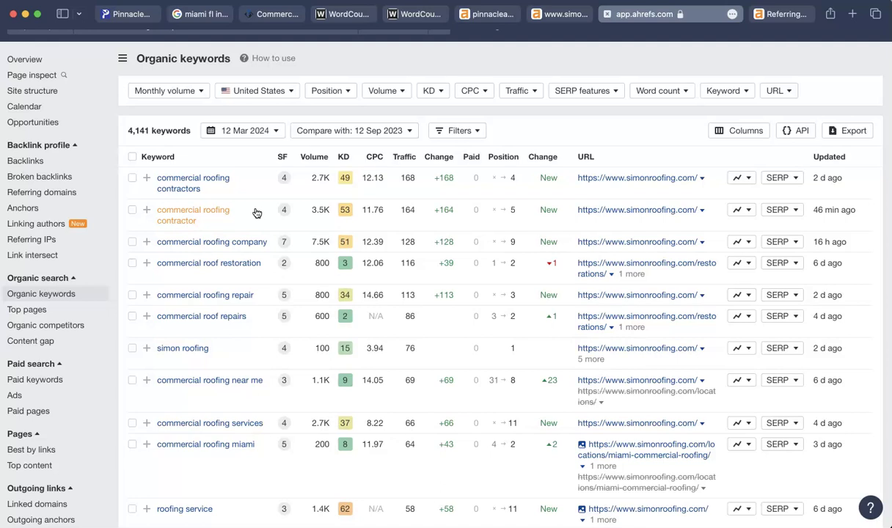
{"action": "scroll", "coordinate": [242, 197], "scroll_direction": "up", "scroll_amount": 1}
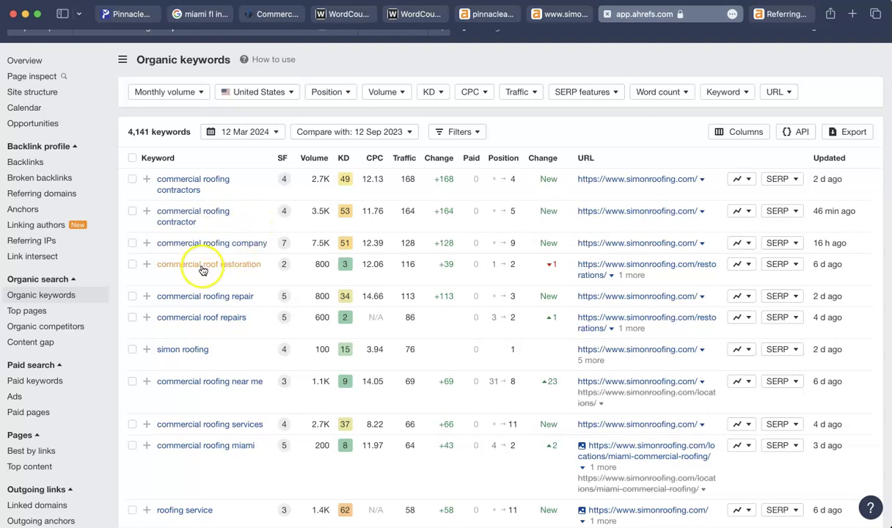
{"action": "scroll", "coordinate": [125, 269], "scroll_direction": "down", "scroll_amount": 1}
{"action": "left_click", "coordinate": [136, 268]}
{"action": "scroll", "coordinate": [175, 275], "scroll_direction": "down", "scroll_amount": 5}
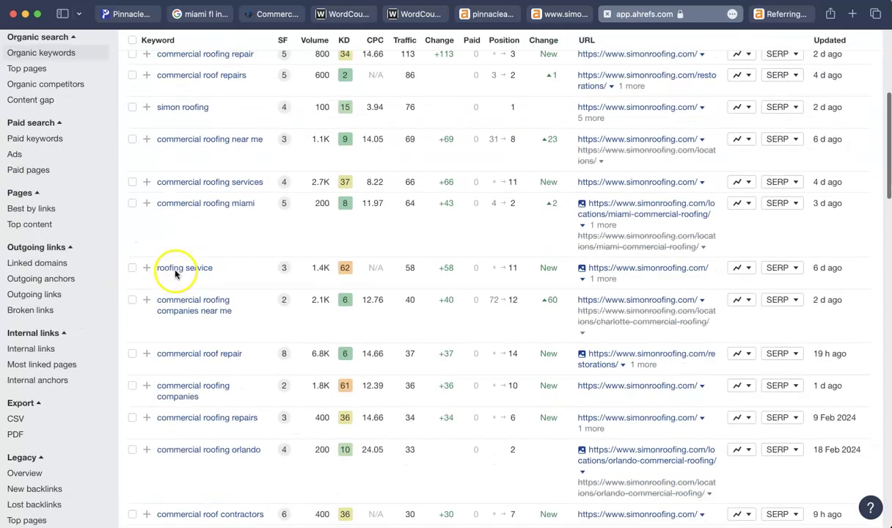
{"action": "scroll", "coordinate": [178, 274], "scroll_direction": "down", "scroll_amount": 5}
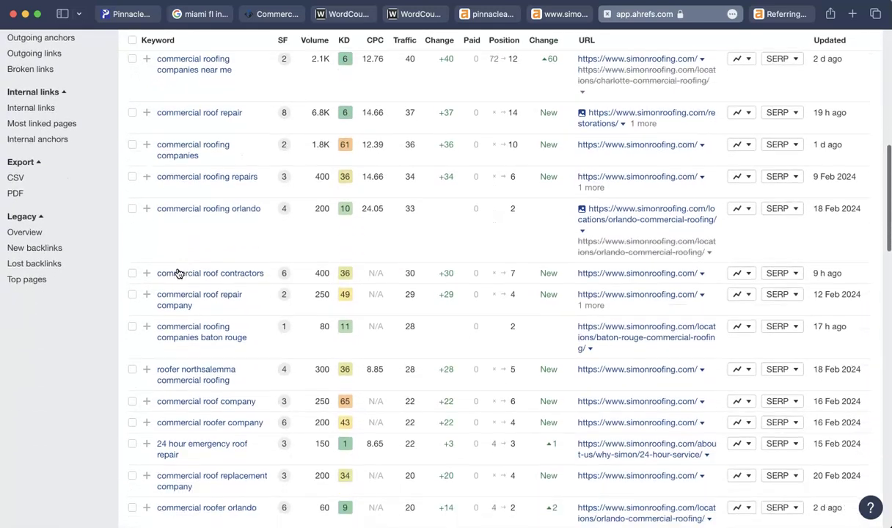
{"action": "scroll", "coordinate": [177, 273], "scroll_direction": "down", "scroll_amount": 2}
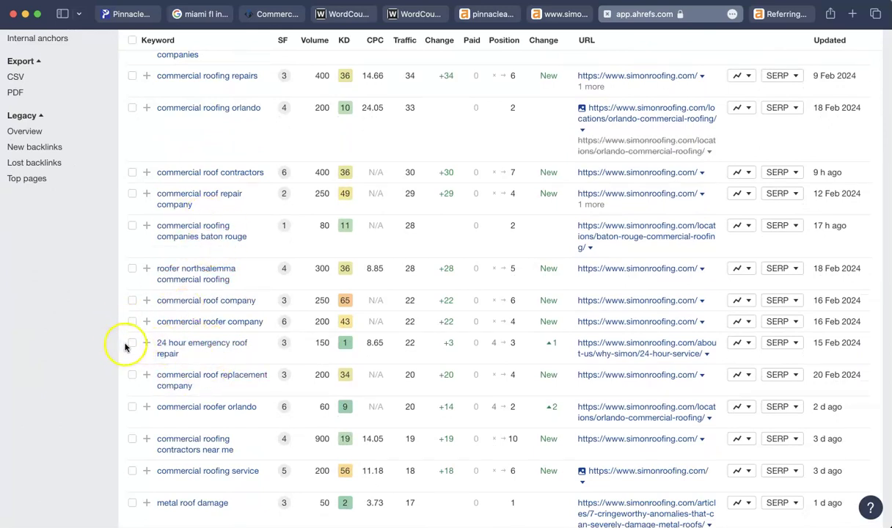
{"action": "scroll", "coordinate": [125, 347], "scroll_direction": "down", "scroll_amount": 10}
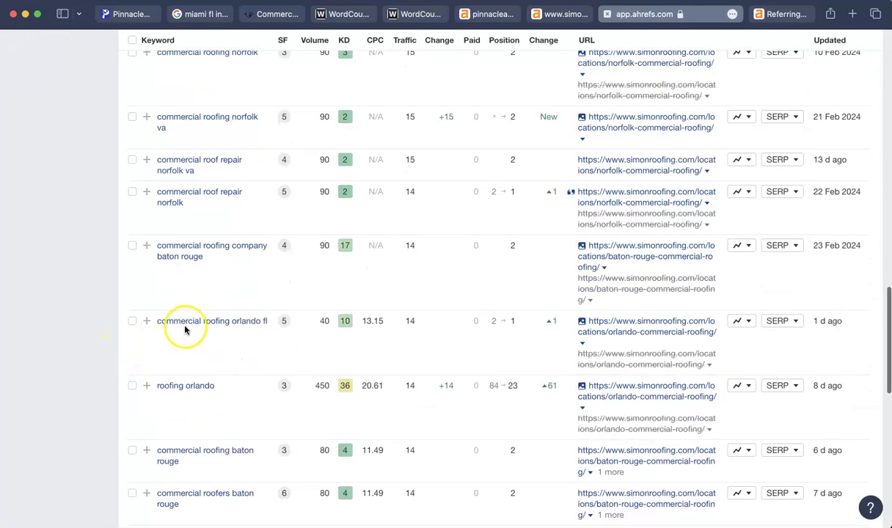
{"action": "scroll", "coordinate": [159, 309], "scroll_direction": "down", "scroll_amount": 8}
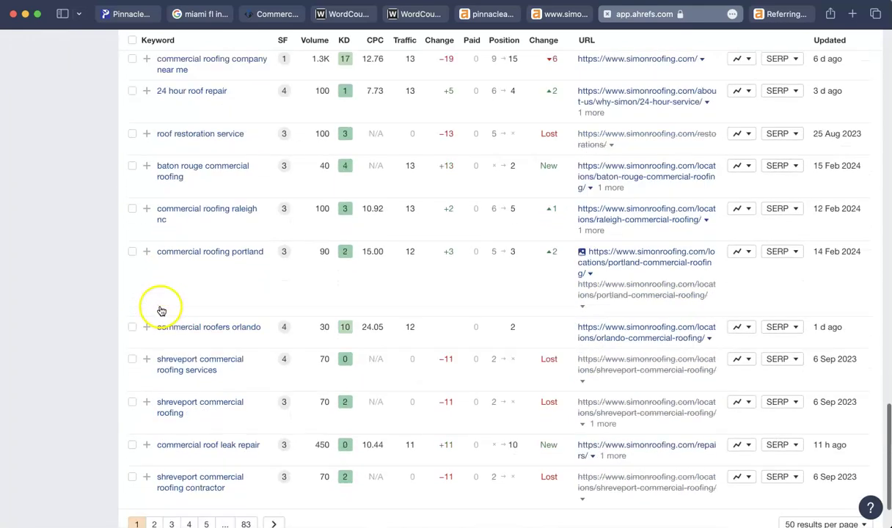
{"action": "scroll", "coordinate": [160, 309], "scroll_direction": "down", "scroll_amount": 3}
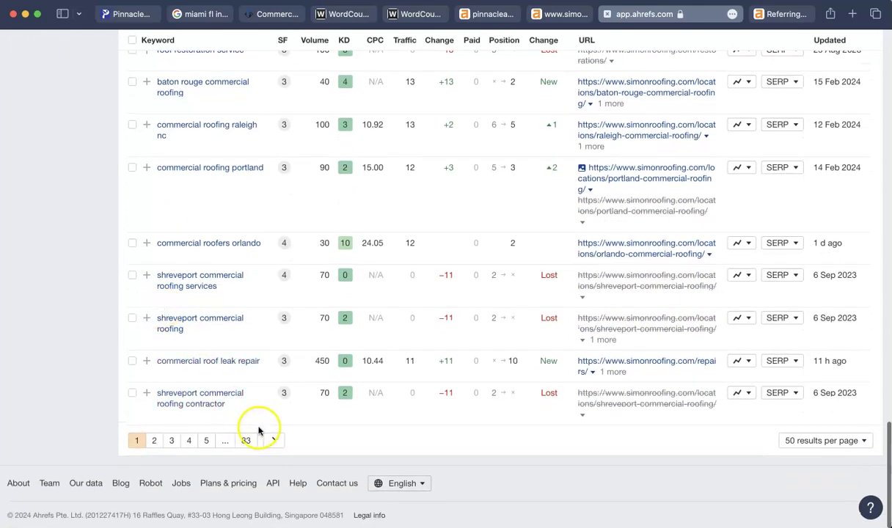
- Read keyword pages 2 and 3, including emergency roof leak repair (volume 800, rank 18)
{"action": "left_click", "coordinate": [274, 440]}
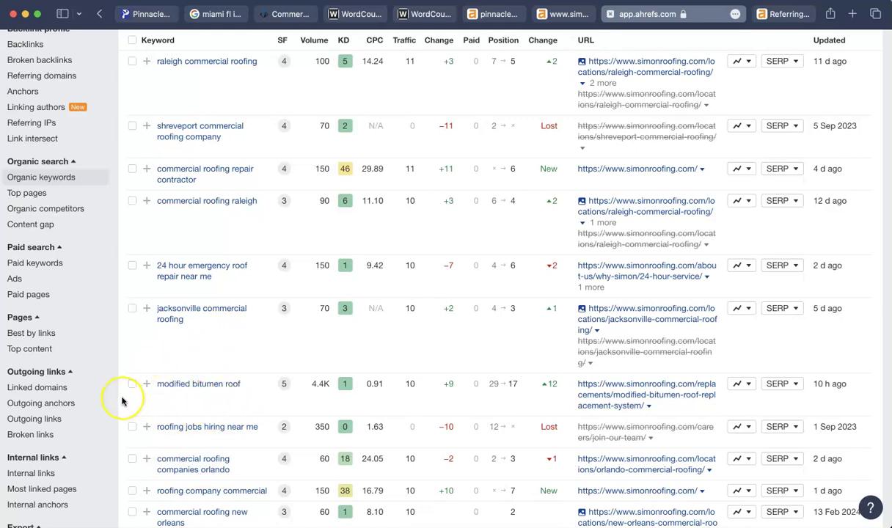
{"action": "scroll", "coordinate": [122, 401], "scroll_direction": "down", "scroll_amount": 15}
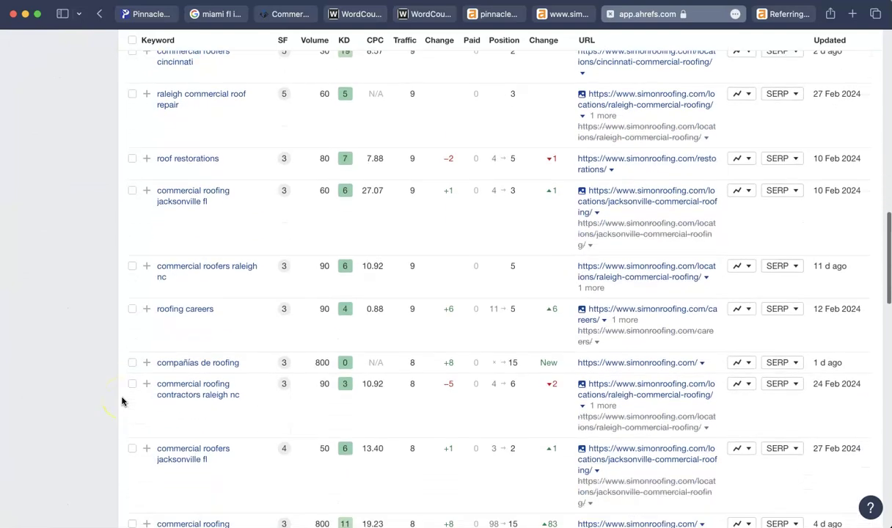
{"action": "scroll", "coordinate": [122, 402], "scroll_direction": "down", "scroll_amount": 10}
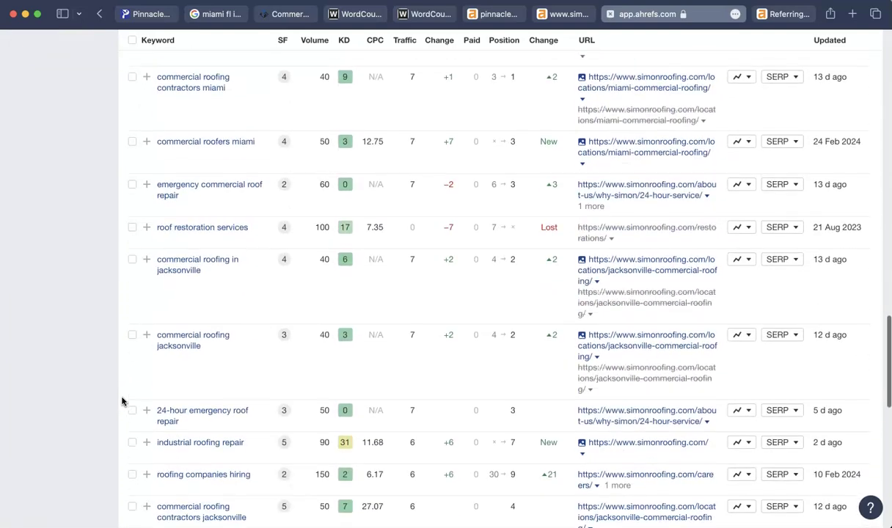
{"action": "scroll", "coordinate": [122, 401], "scroll_direction": "down", "scroll_amount": 10}
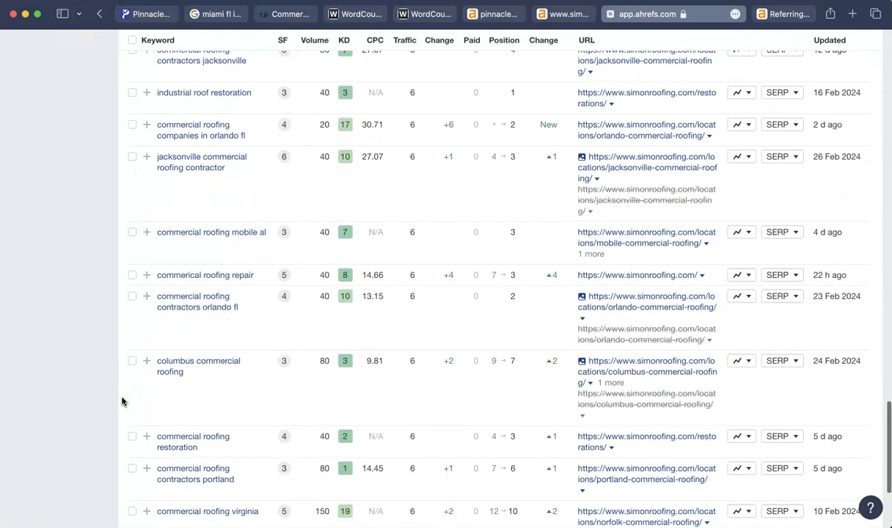
{"action": "scroll", "coordinate": [122, 402], "scroll_direction": "down", "scroll_amount": 5}
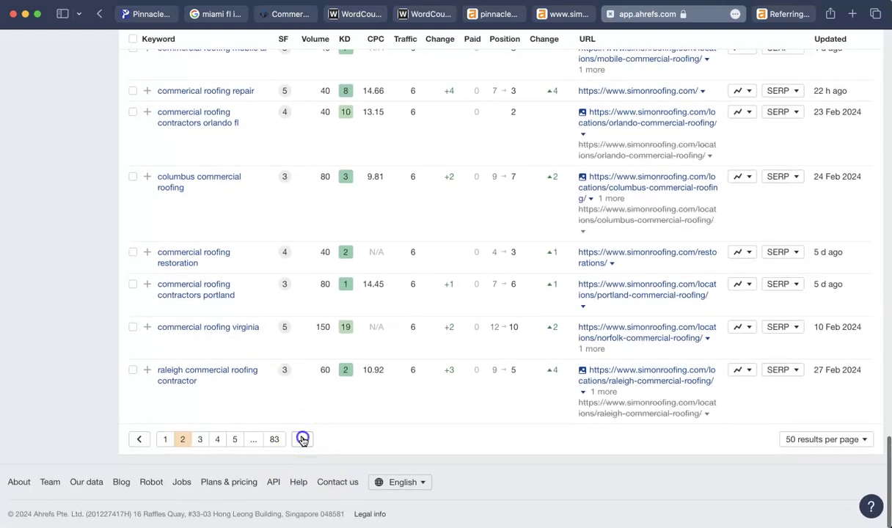
{"action": "left_click", "coordinate": [303, 440]}
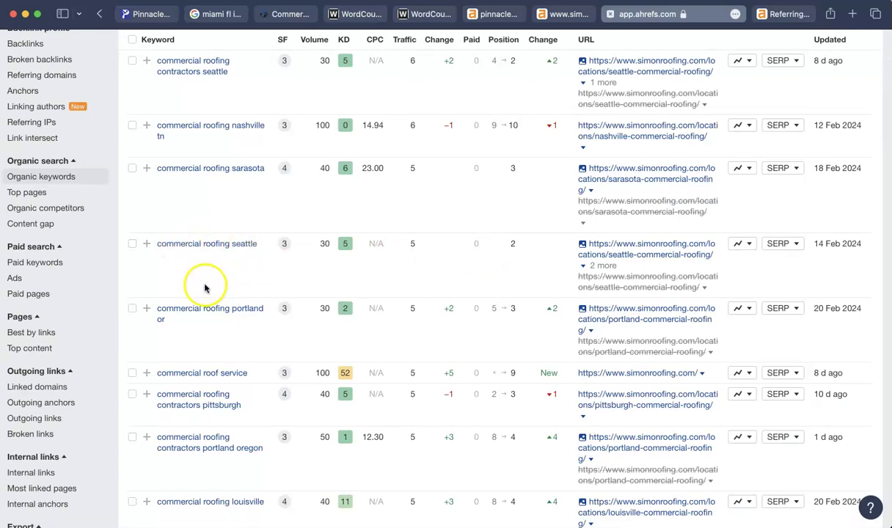
{"action": "scroll", "coordinate": [208, 286], "scroll_direction": "down", "scroll_amount": 6}
{"action": "scroll", "coordinate": [206, 288], "scroll_direction": "down", "scroll_amount": 13}
{"action": "scroll", "coordinate": [204, 288], "scroll_direction": "down", "scroll_amount": 6}
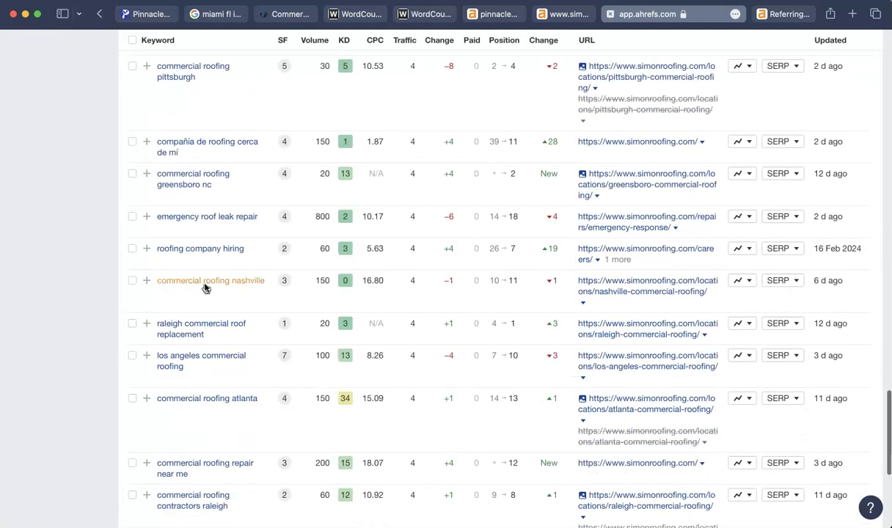
{"action": "scroll", "coordinate": [206, 287], "scroll_direction": "up", "scroll_amount": 2}
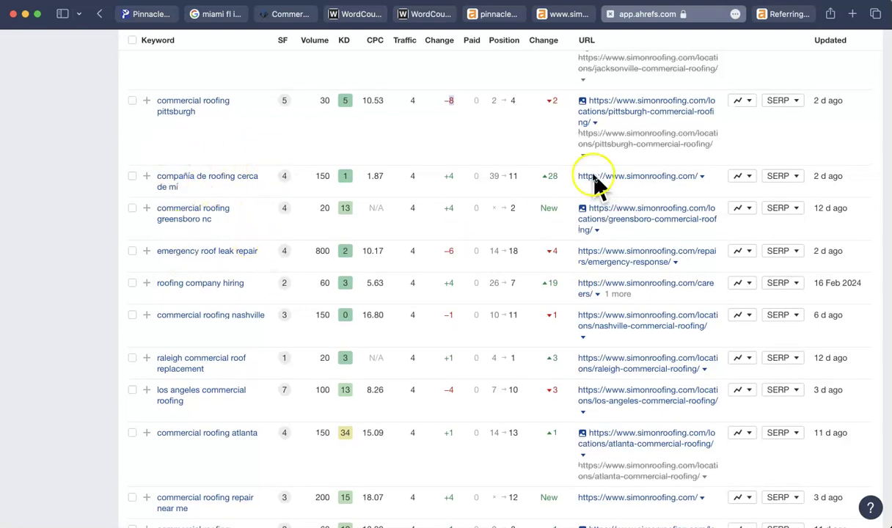
- Switch to the simonroofing.com overview: DR 33, 1.9K backlinks, 228 referring domains
{"action": "left_click", "coordinate": [494, 14]}
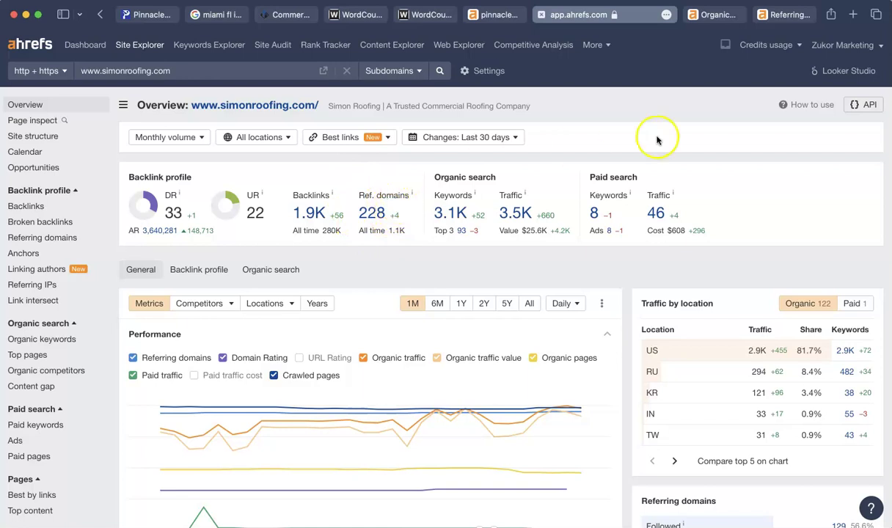
- Browse simonroofing.com's 231 referring domains led by indeed.com, then return to the Pinnacle overview
{"action": "left_click", "coordinate": [789, 14]}
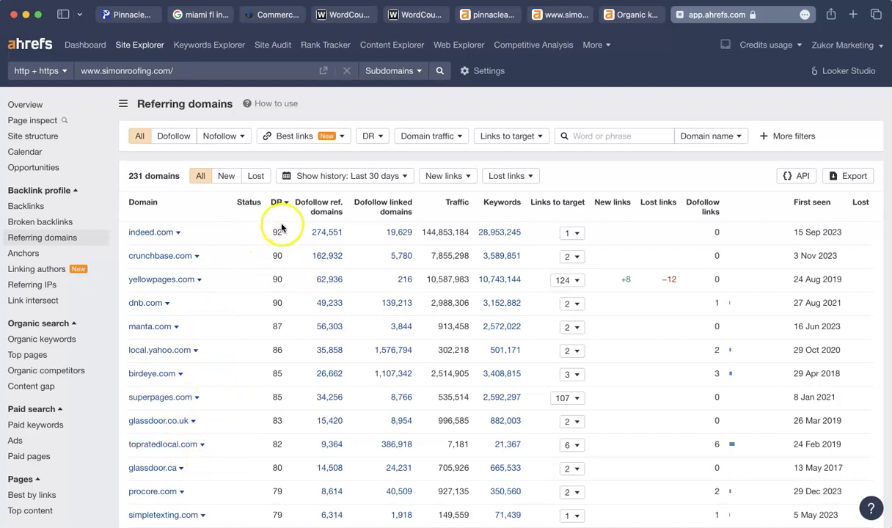
{"action": "mouse_move", "coordinate": [273, 211]}
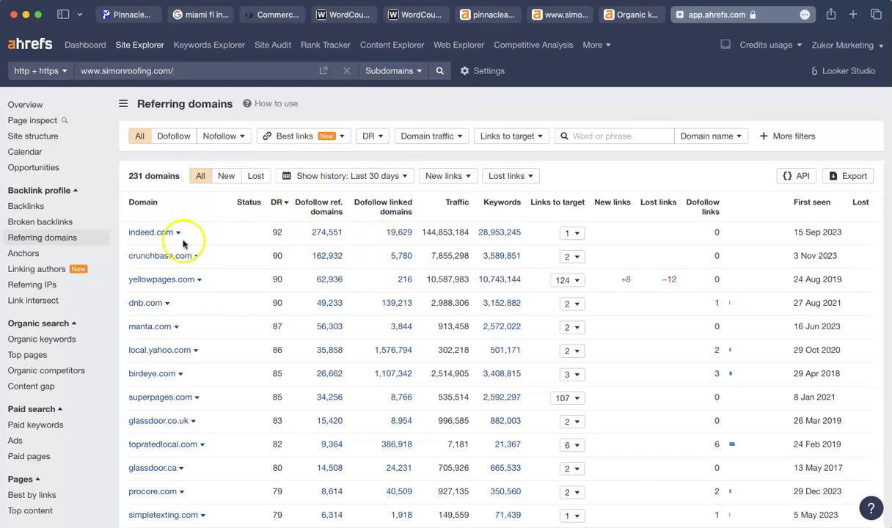
{"action": "scroll", "coordinate": [152, 235], "scroll_direction": "down", "scroll_amount": 1}
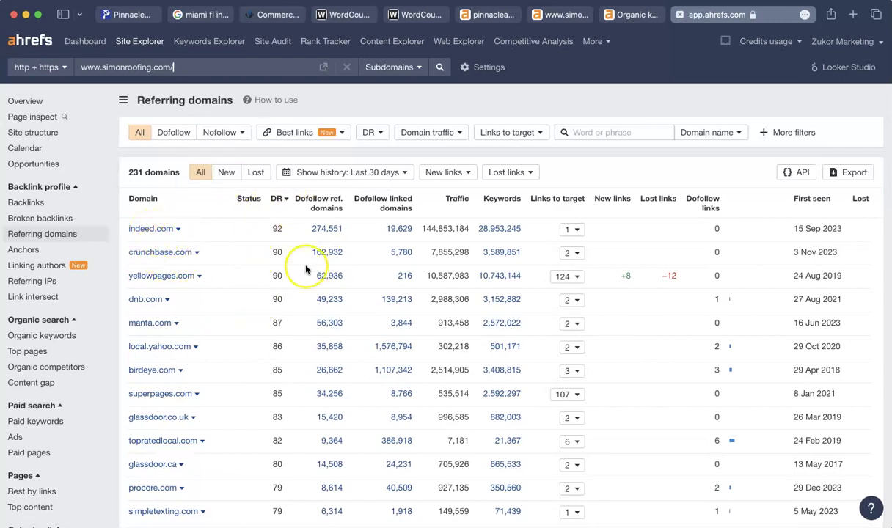
{"action": "left_click", "coordinate": [481, 15]}
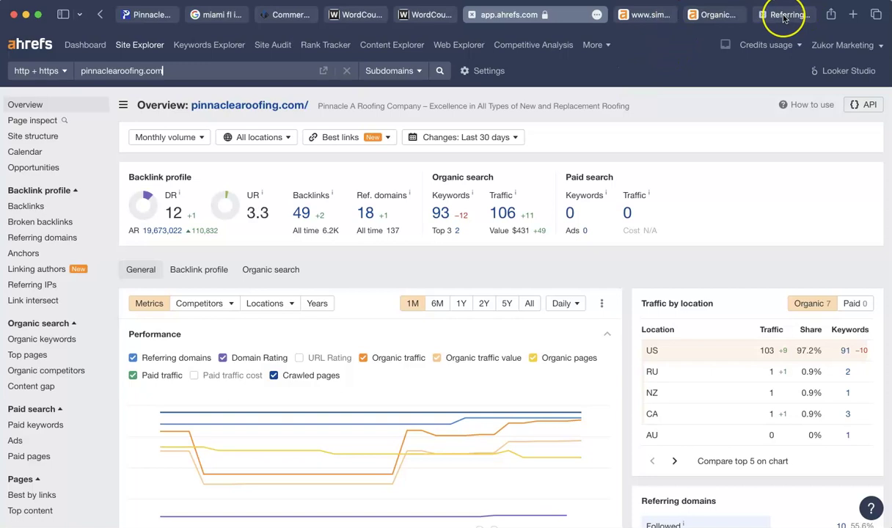
{"action": "mouse_move", "coordinate": [783, 18]}
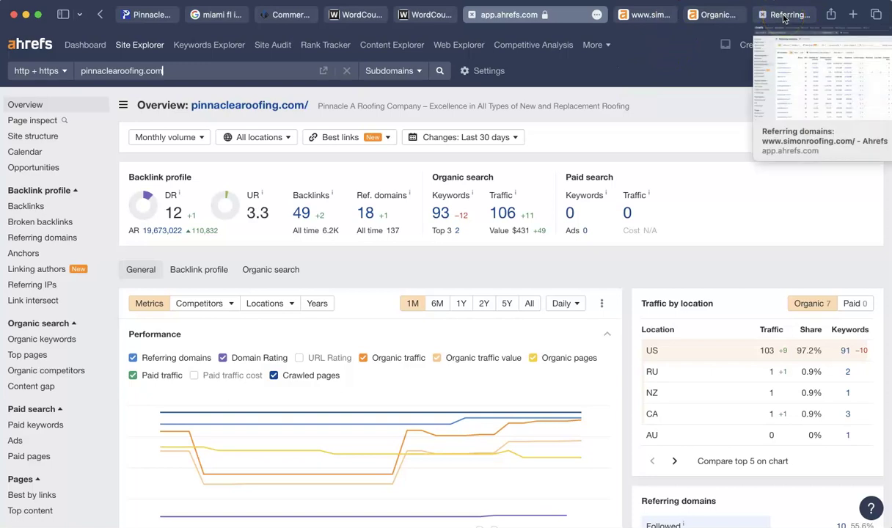
{"action": "left_click", "coordinate": [783, 16]}
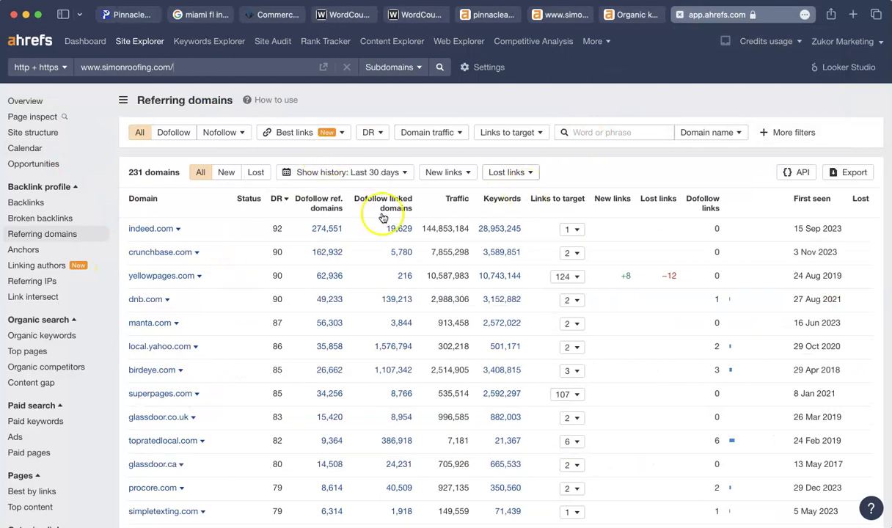
{"action": "left_click", "coordinate": [483, 14]}
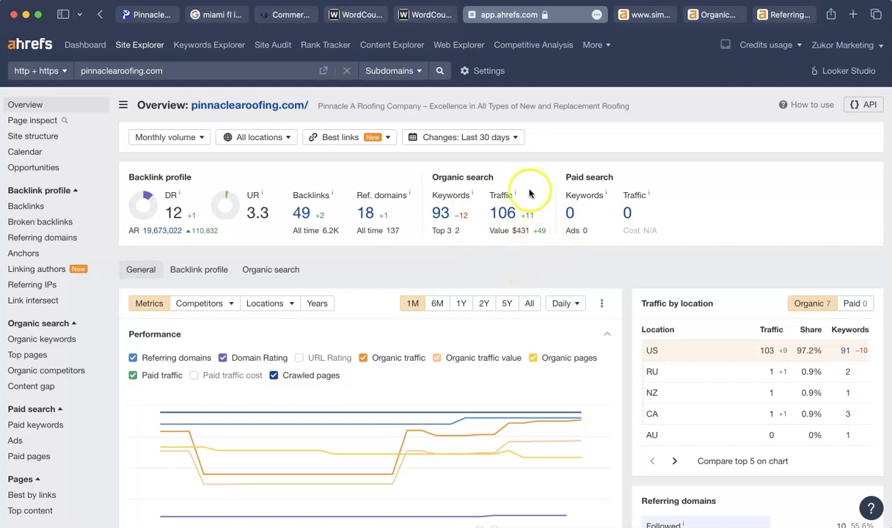
- Review Simon Roofing's Ahrefs overview: 3.5K organic traffic worth $25.6K, 46 paid traffic costing $608
{"action": "left_click", "coordinate": [650, 16]}
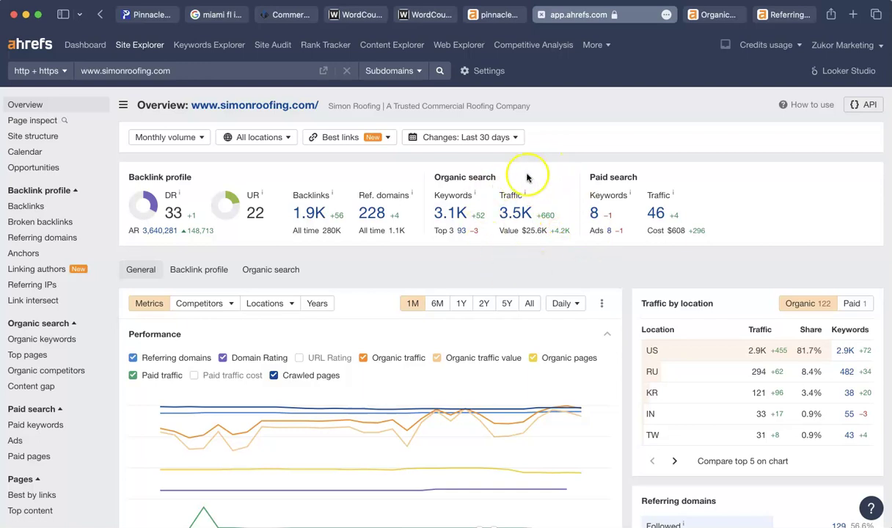
{"action": "left_click", "coordinate": [208, 16]}
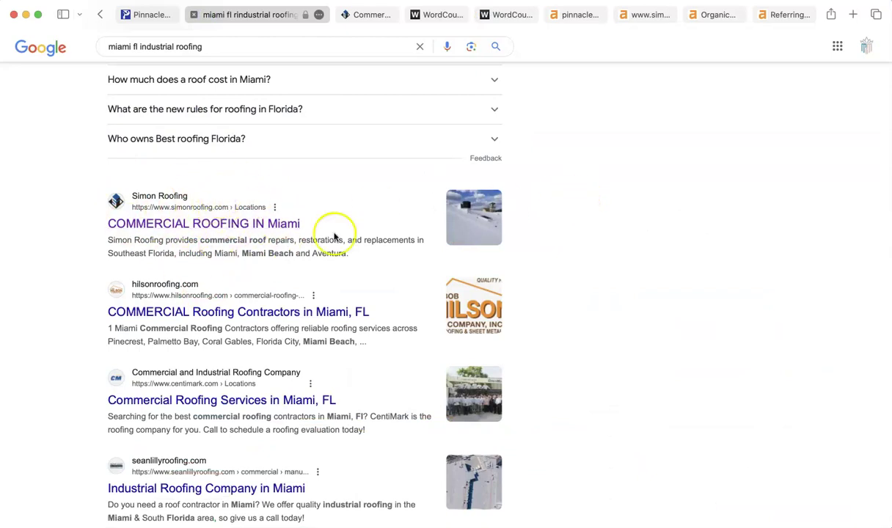
{"action": "left_click", "coordinate": [651, 15]}
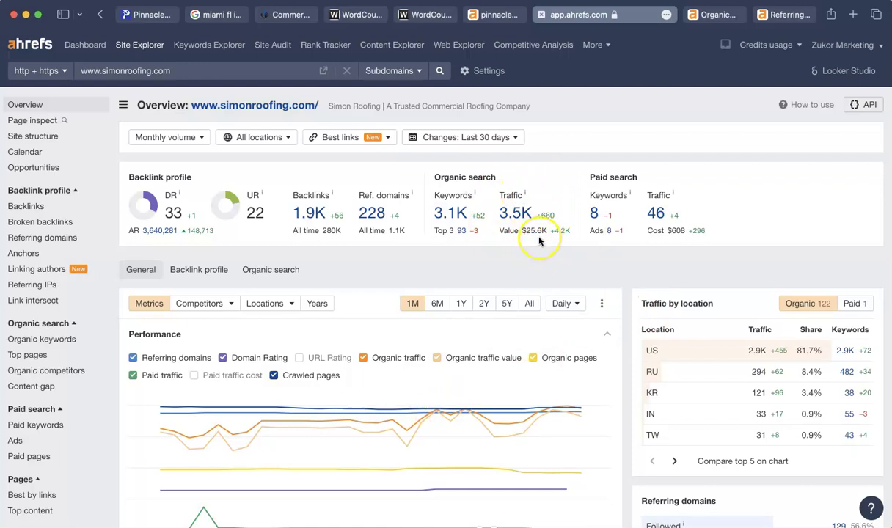
{"action": "scroll", "coordinate": [536, 239], "scroll_direction": "down", "scroll_amount": 1}
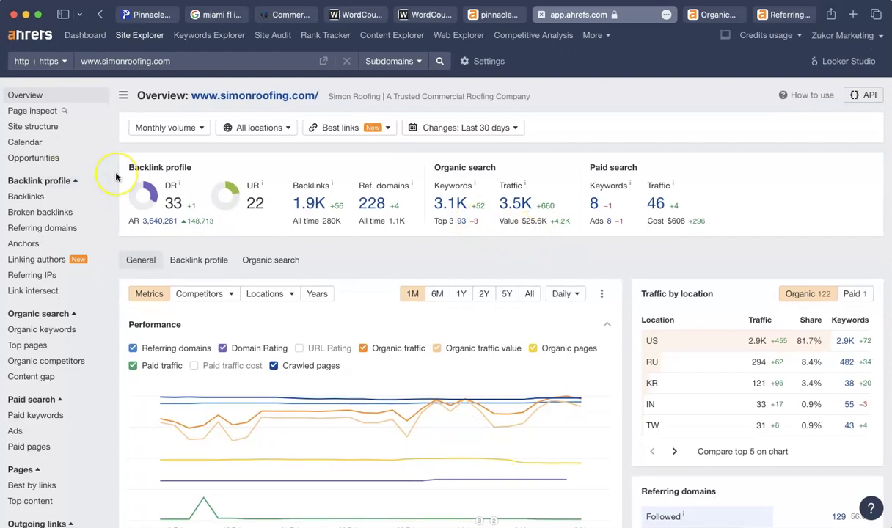
{"action": "scroll", "coordinate": [116, 176], "scroll_direction": "up", "scroll_amount": 1}
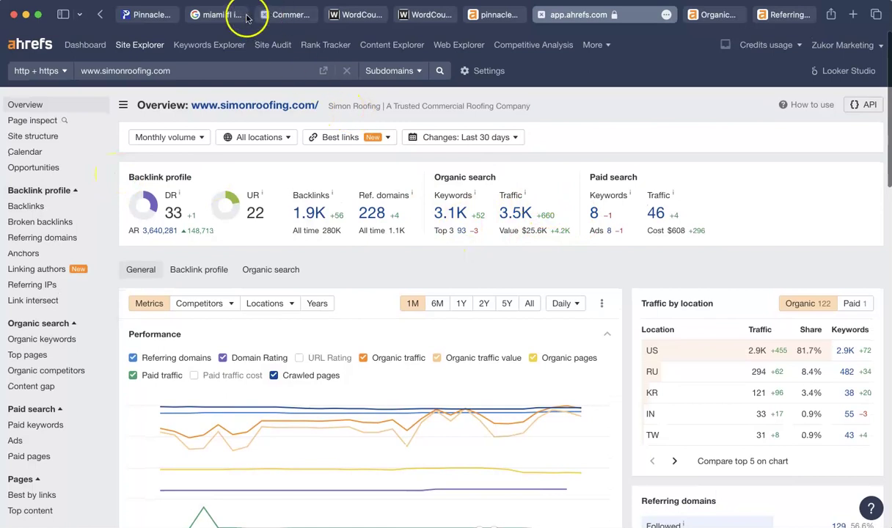
{"action": "mouse_move", "coordinate": [220, 18]}
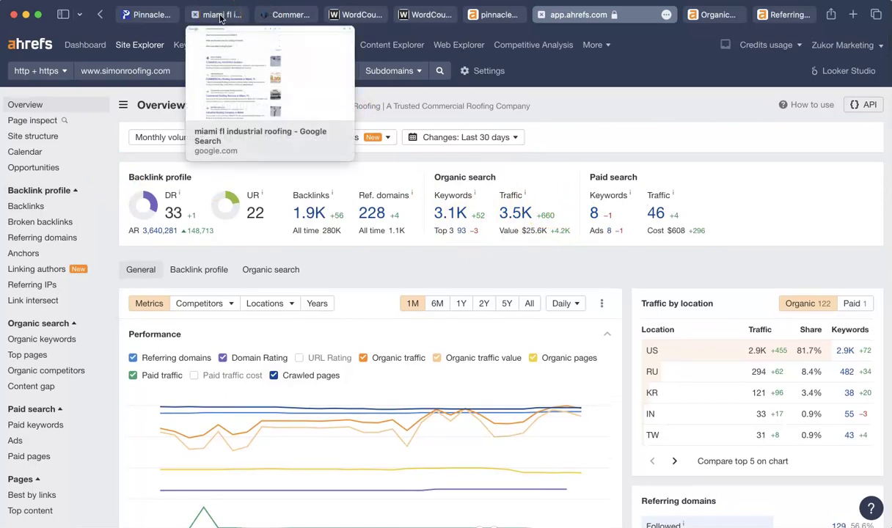
{"action": "left_click", "coordinate": [148, 15]}
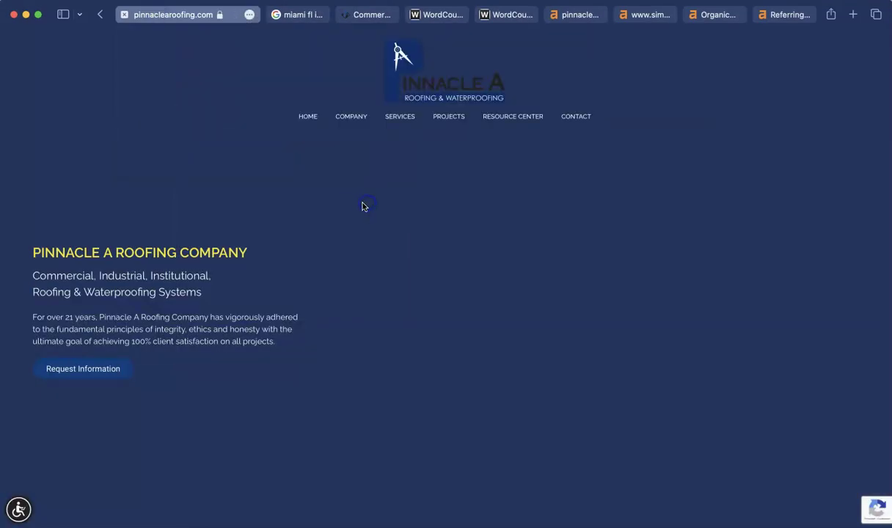
{"action": "scroll", "coordinate": [417, 224], "scroll_direction": "down", "scroll_amount": 1}
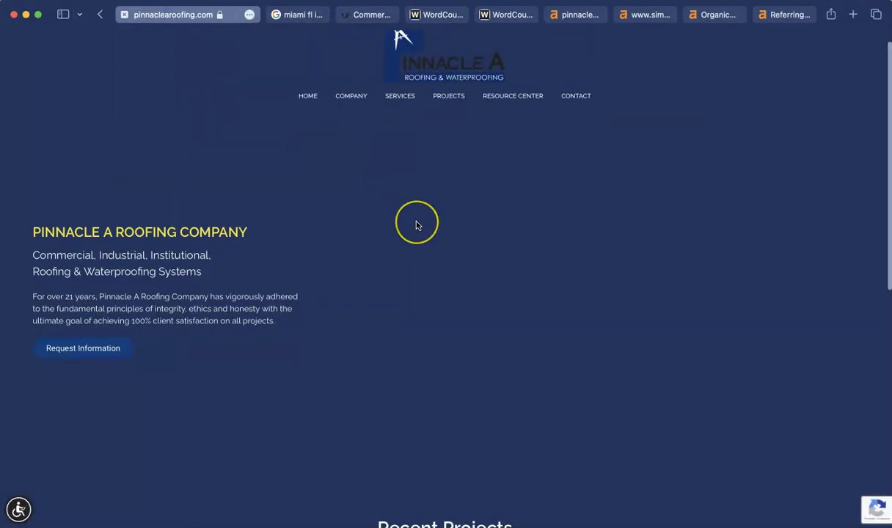
{"action": "scroll", "coordinate": [417, 224], "scroll_direction": "up", "scroll_amount": 1}
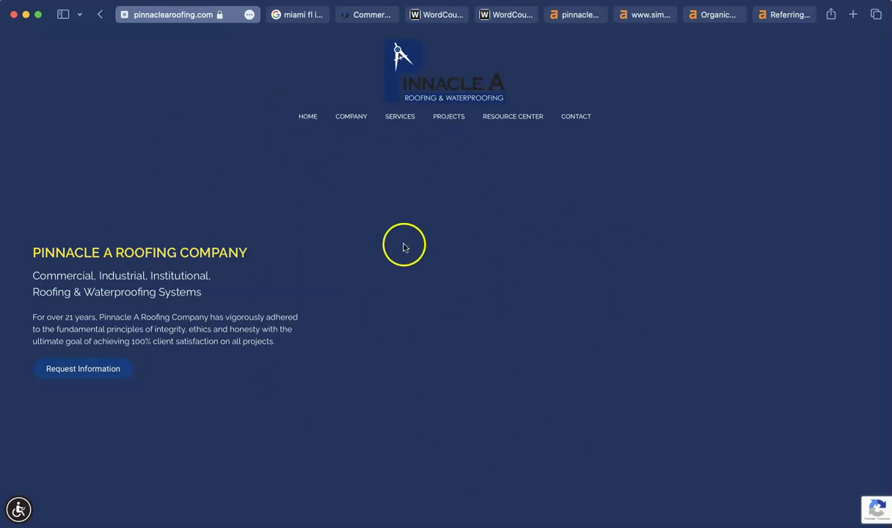
{"action": "scroll", "coordinate": [347, 253], "scroll_direction": "down", "scroll_amount": 10}
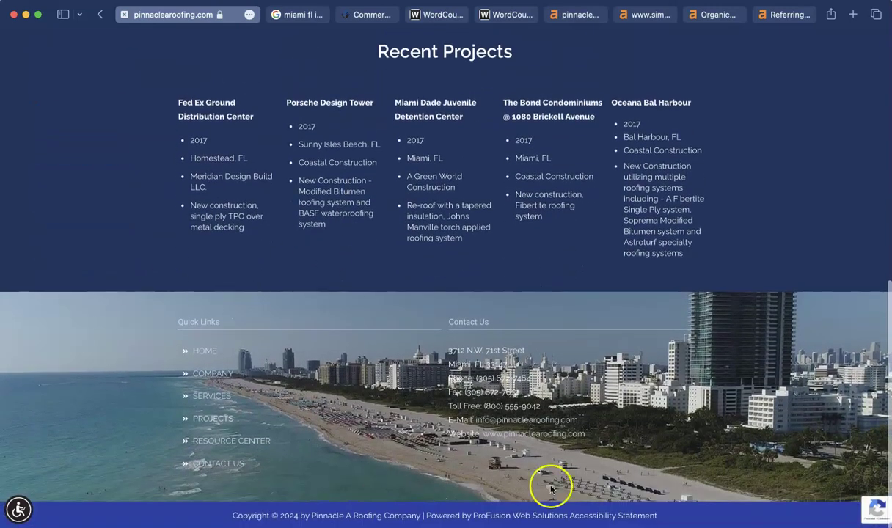
{"action": "scroll", "coordinate": [92, 255], "scroll_direction": "up", "scroll_amount": 10}
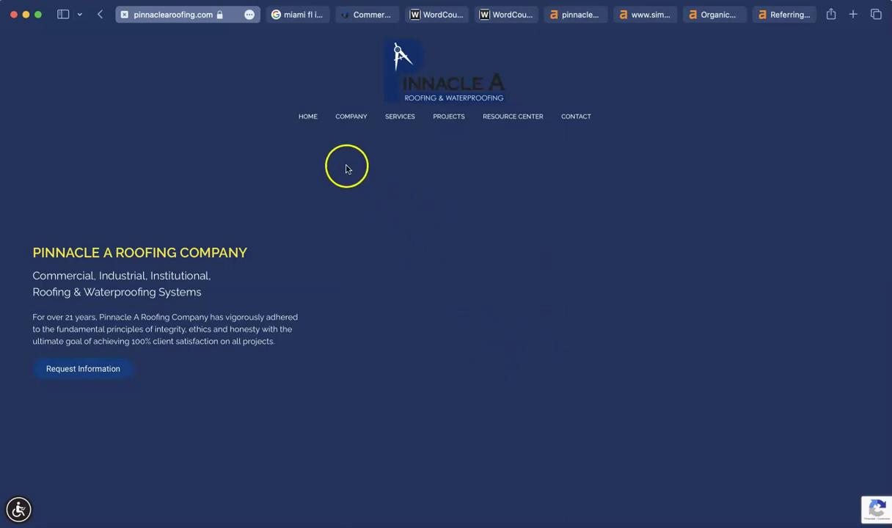
- Bring up the 'miami fl industrial roofing' Google results and scroll down through the competitor rankings
{"action": "left_click", "coordinate": [301, 17]}
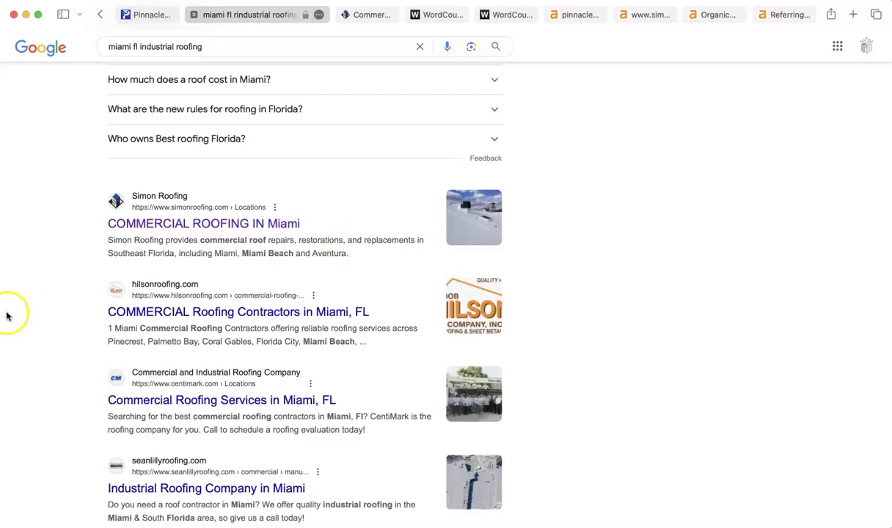
{"action": "scroll", "coordinate": [46, 304], "scroll_direction": "down", "scroll_amount": 5}
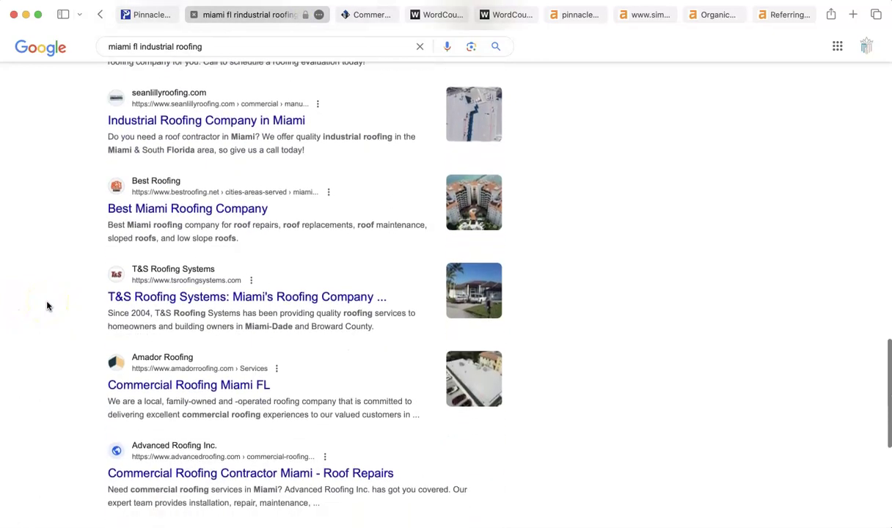
{"action": "scroll", "coordinate": [47, 306], "scroll_direction": "down", "scroll_amount": 6}
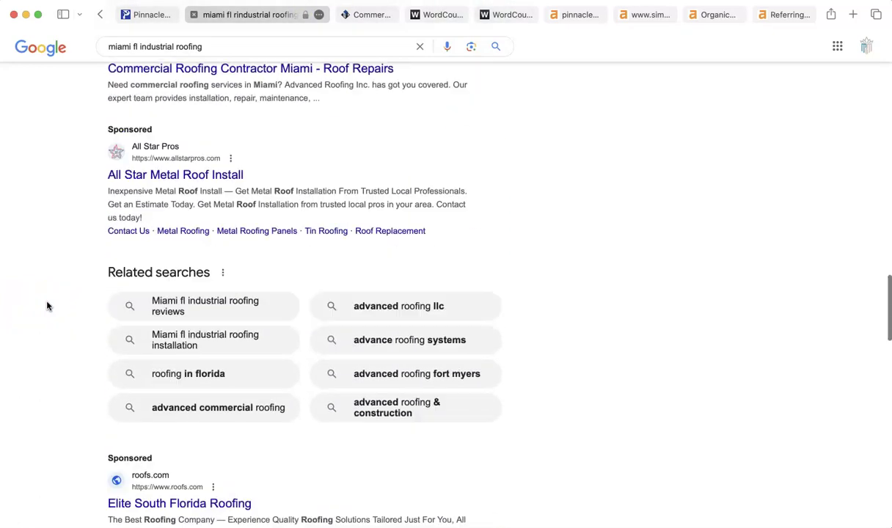
{"action": "scroll", "coordinate": [46, 306], "scroll_direction": "down", "scroll_amount": 5}
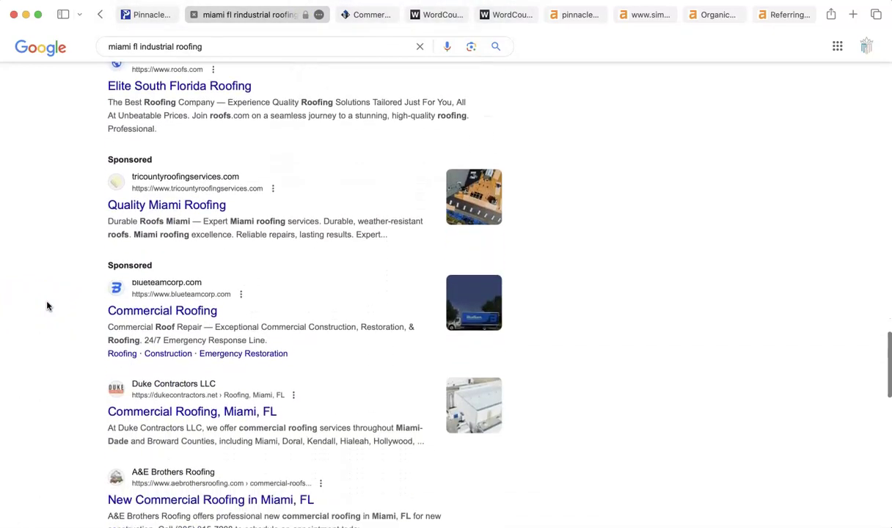
{"action": "scroll", "coordinate": [46, 306], "scroll_direction": "down", "scroll_amount": 4}
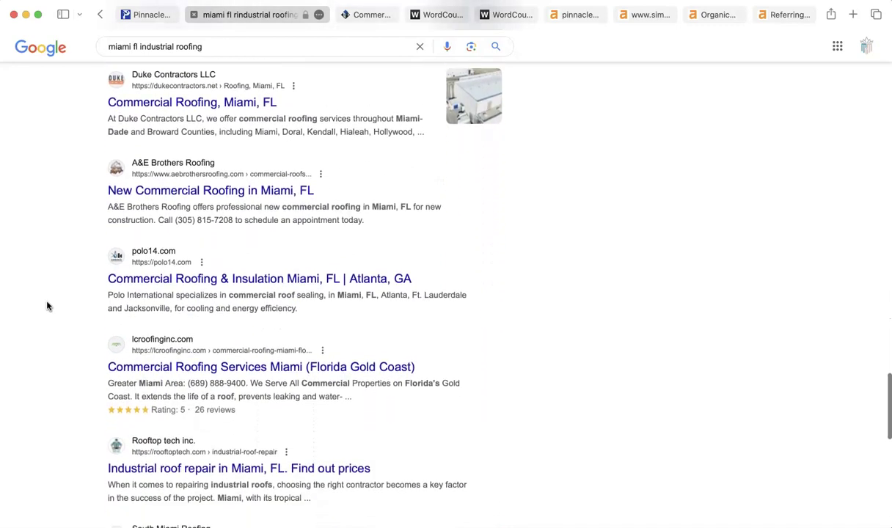
{"action": "scroll", "coordinate": [46, 306], "scroll_direction": "down", "scroll_amount": 3}
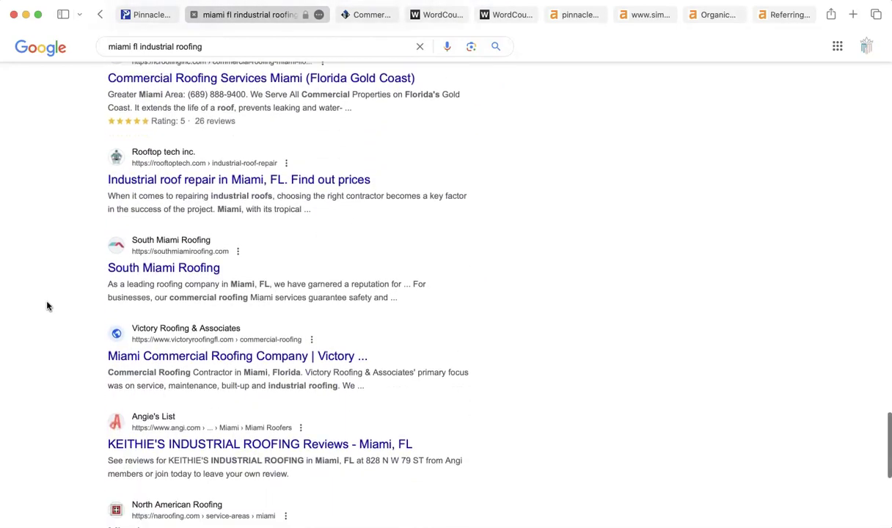
{"action": "scroll", "coordinate": [46, 306], "scroll_direction": "down", "scroll_amount": 6}
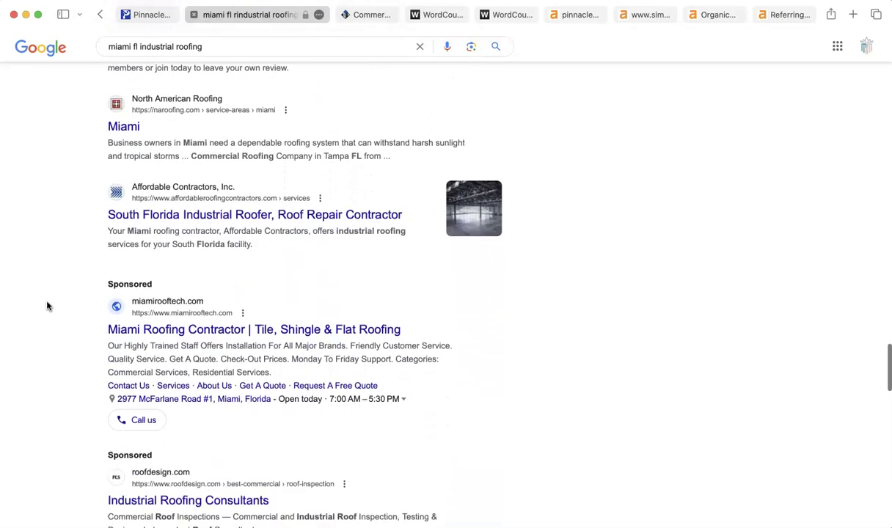
{"action": "scroll", "coordinate": [46, 306], "scroll_direction": "down", "scroll_amount": 4}
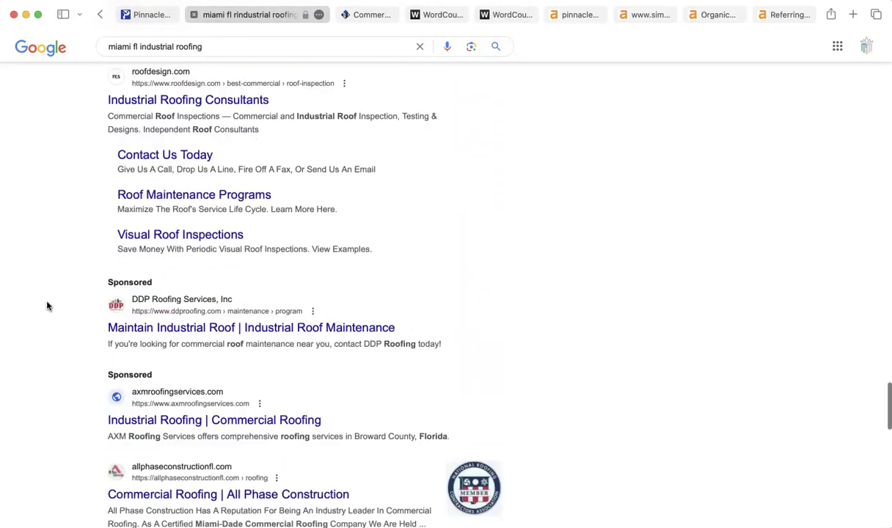
{"action": "scroll", "coordinate": [47, 306], "scroll_direction": "down", "scroll_amount": 5}
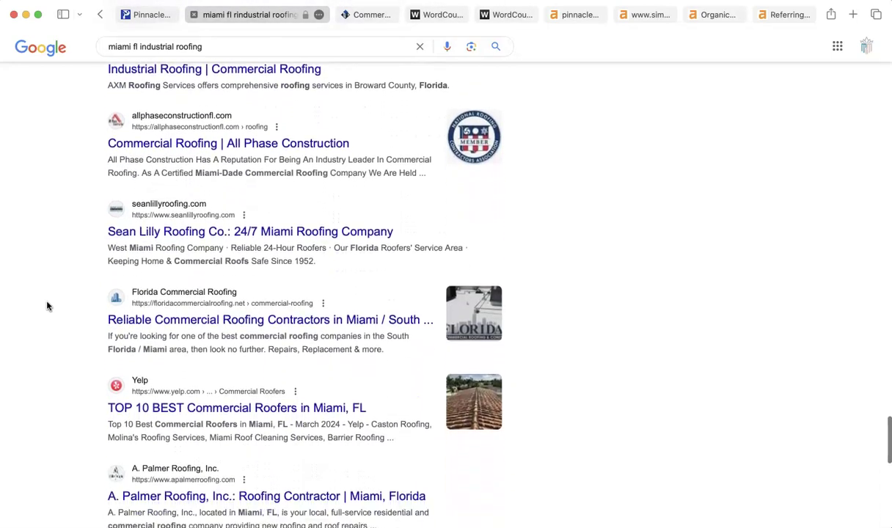
{"action": "scroll", "coordinate": [46, 306], "scroll_direction": "down", "scroll_amount": 4}
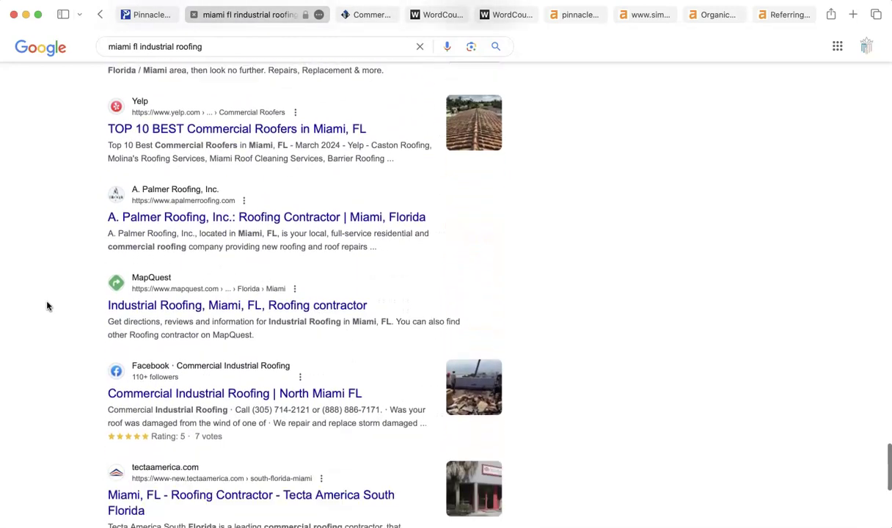
- Scroll down to the lower sponsored Powell & Sons Roof Replacement ad and start a Cmd+Shift+4 screenshot
{"action": "scroll", "coordinate": [46, 306], "scroll_direction": "down", "scroll_amount": 5}
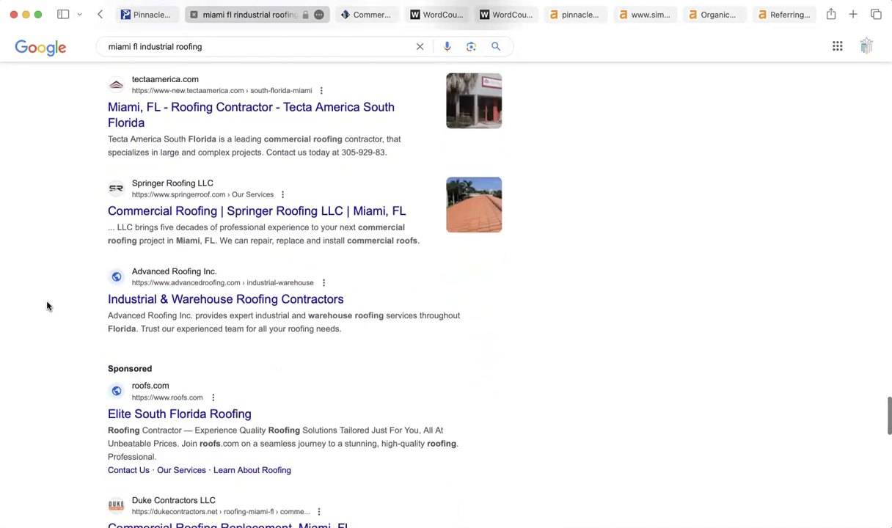
{"action": "scroll", "coordinate": [46, 306], "scroll_direction": "down", "scroll_amount": 4}
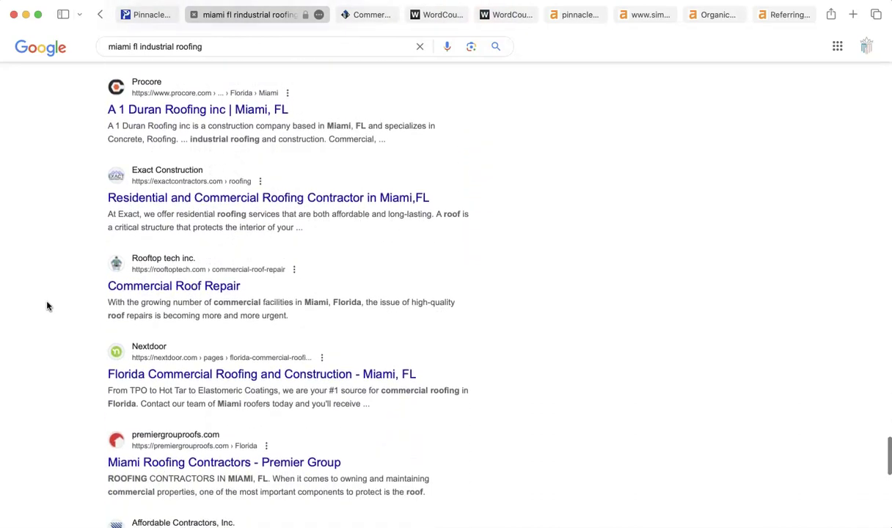
{"action": "scroll", "coordinate": [47, 306], "scroll_direction": "down", "scroll_amount": 4}
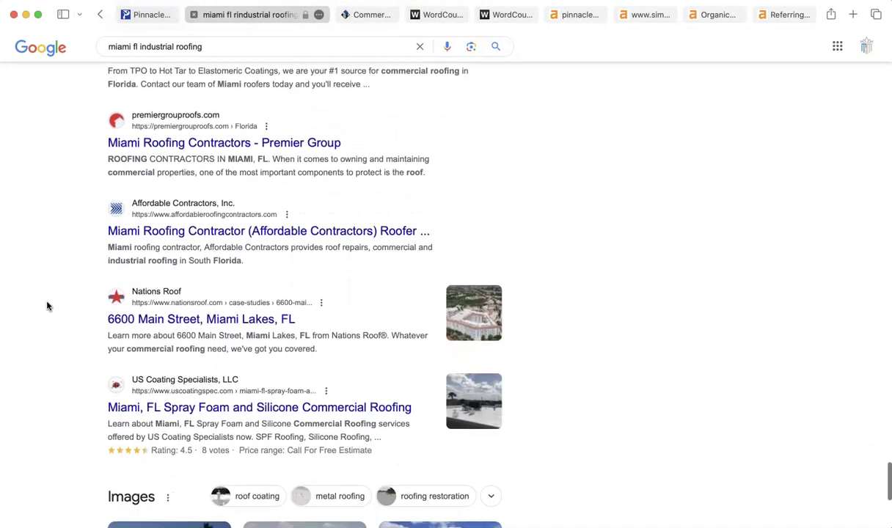
{"action": "scroll", "coordinate": [46, 305], "scroll_direction": "down", "scroll_amount": 6}
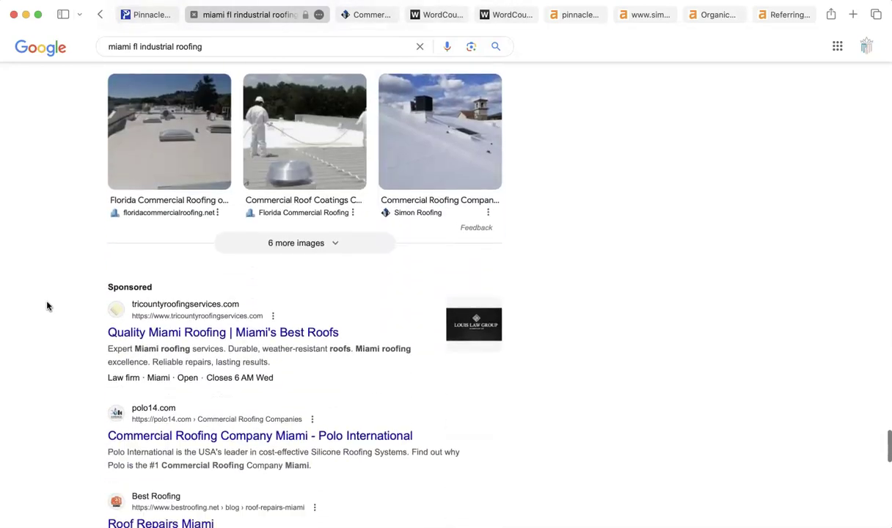
{"action": "scroll", "coordinate": [46, 306], "scroll_direction": "down", "scroll_amount": 4}
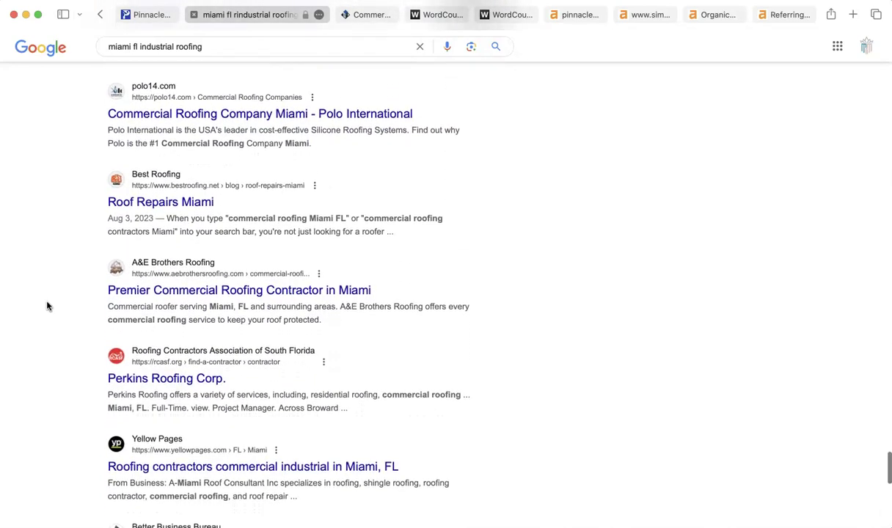
{"action": "scroll", "coordinate": [46, 306], "scroll_direction": "down", "scroll_amount": 3}
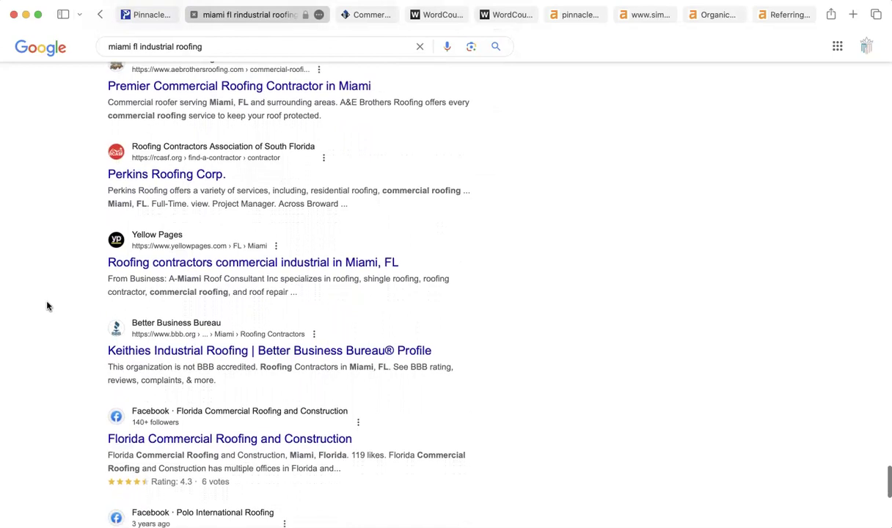
{"action": "scroll", "coordinate": [46, 306], "scroll_direction": "down", "scroll_amount": 3}
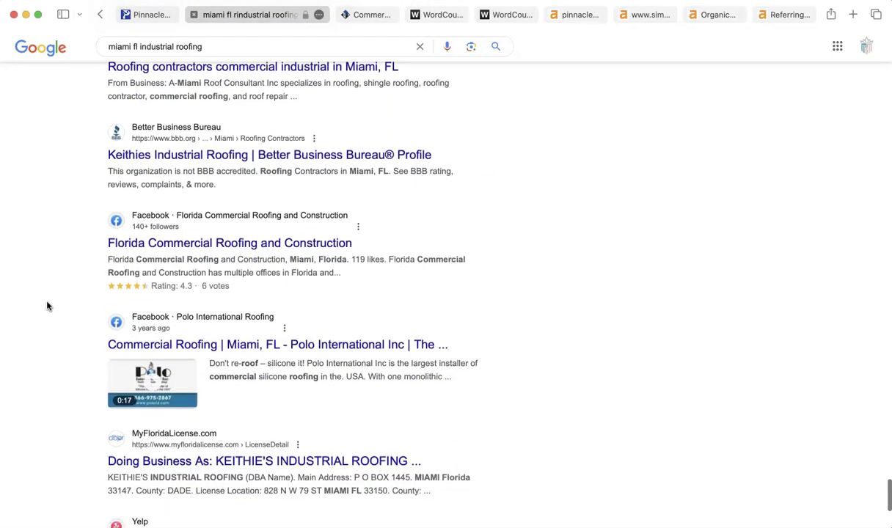
{"action": "scroll", "coordinate": [46, 306], "scroll_direction": "down", "scroll_amount": 4}
{"action": "left_click", "coordinate": [102, 281]}
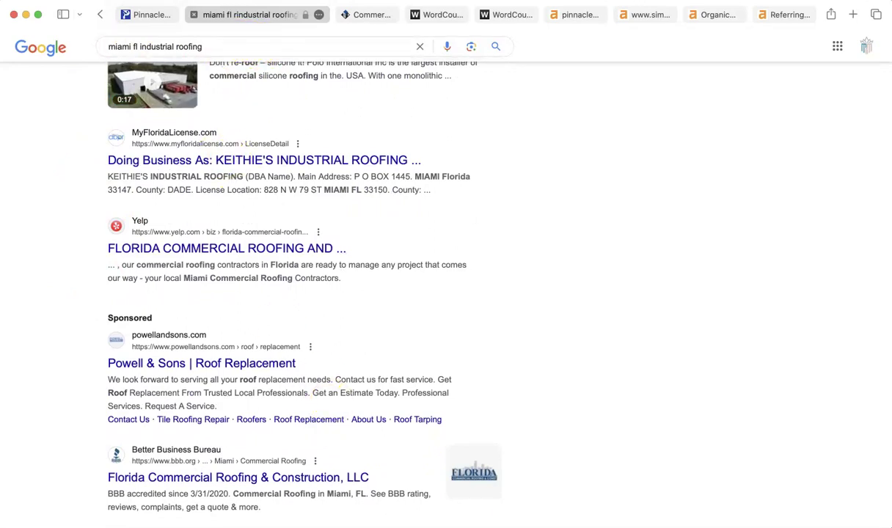
{"action": "key", "text": "super+shift+4"}
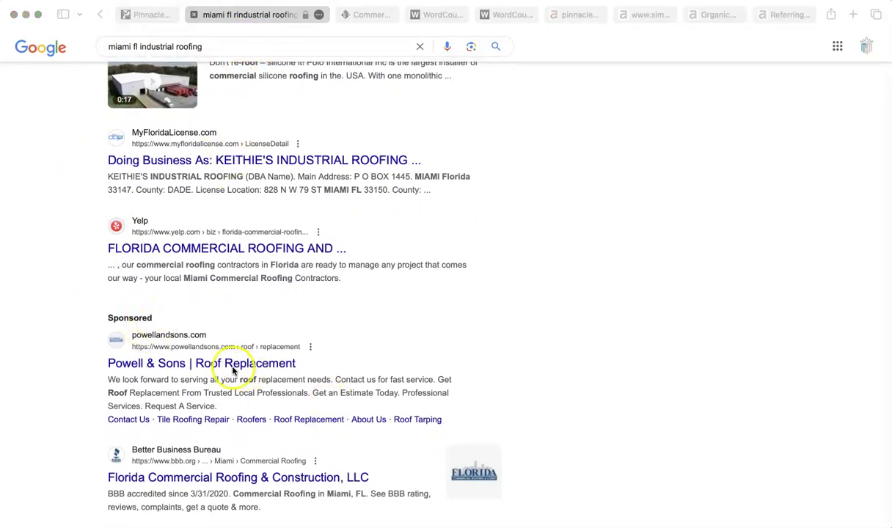
- Scroll back to the top of the results, then down past the map to the Simon Roofing listing
{"action": "scroll", "coordinate": [179, 255], "scroll_direction": "up", "scroll_amount": 15}
{"action": "scroll", "coordinate": [179, 255], "scroll_direction": "up", "scroll_amount": 2}
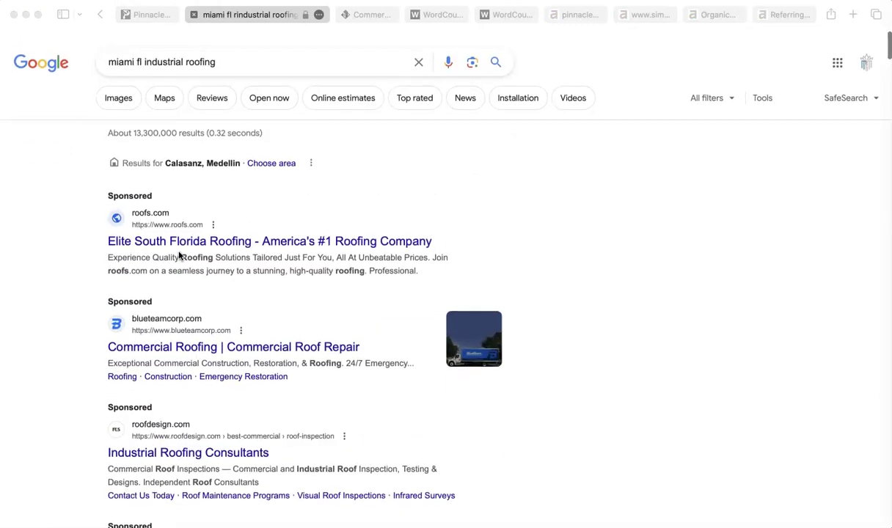
{"action": "left_click", "coordinate": [199, 275]}
{"action": "scroll", "coordinate": [200, 277], "scroll_direction": "down", "scroll_amount": 8}
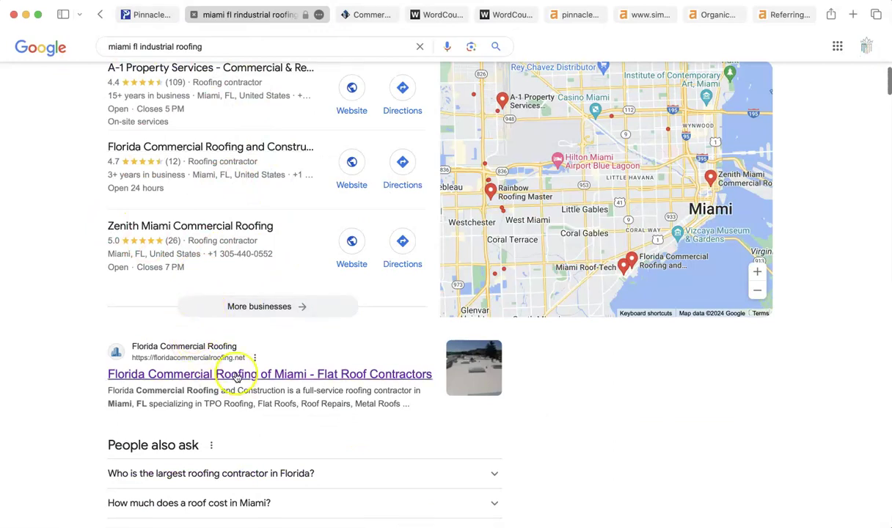
{"action": "scroll", "coordinate": [234, 453], "scroll_direction": "down", "scroll_amount": 1}
{"action": "scroll", "coordinate": [235, 453], "scroll_direction": "down", "scroll_amount": 5}
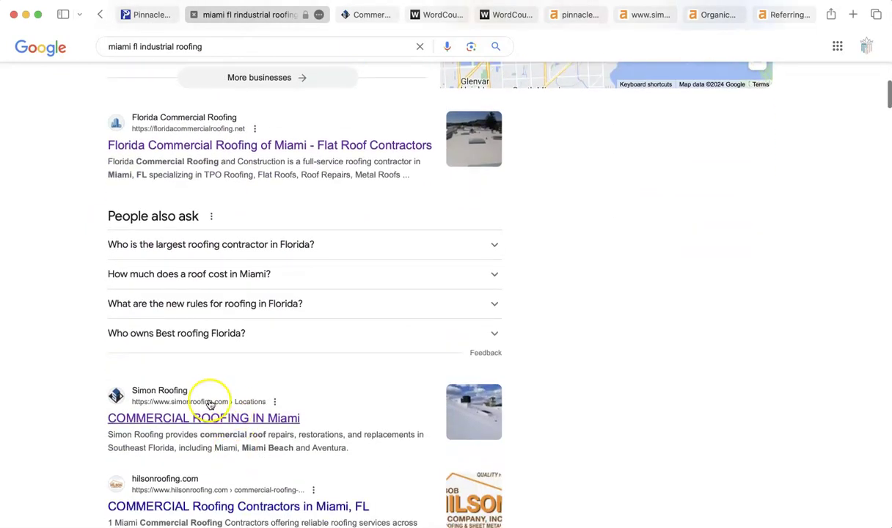